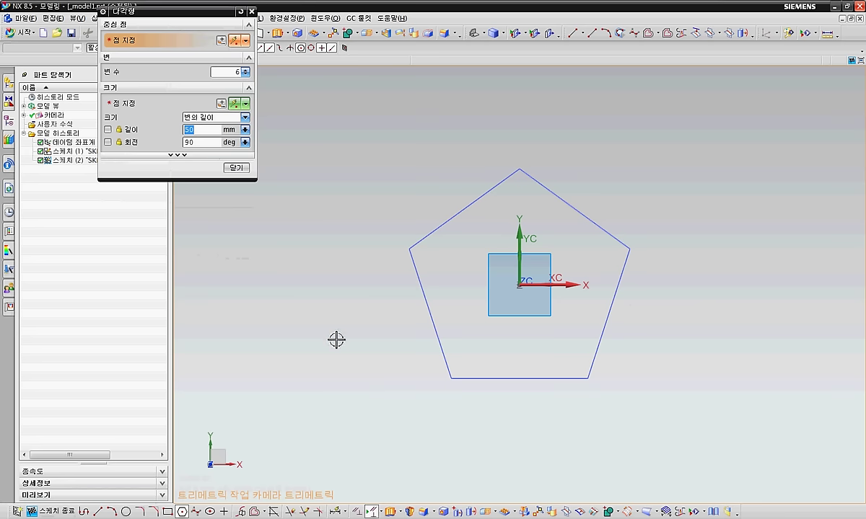
# - Sketch two six-sided polygons near the pentagon's lower-right corner, with sides of about 40 mm and about 55 mm
pyautogui.click(521, 296)
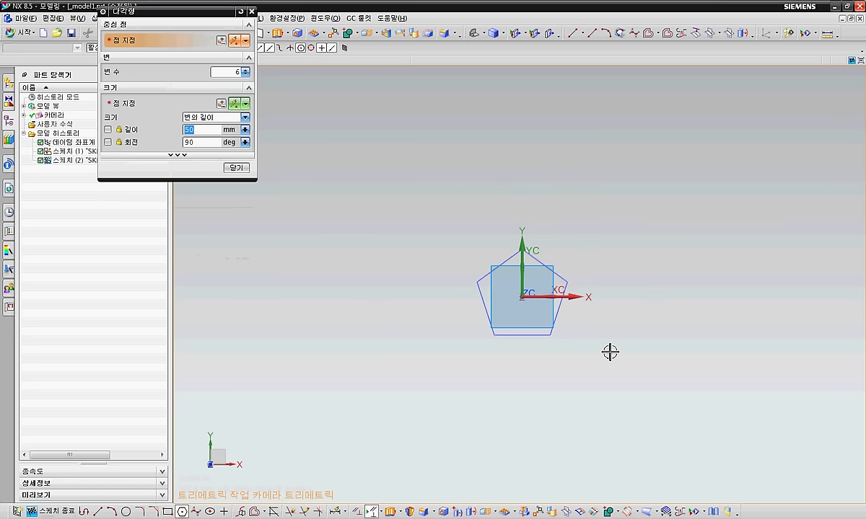
pyautogui.click(589, 310)
pyautogui.click(514, 395)
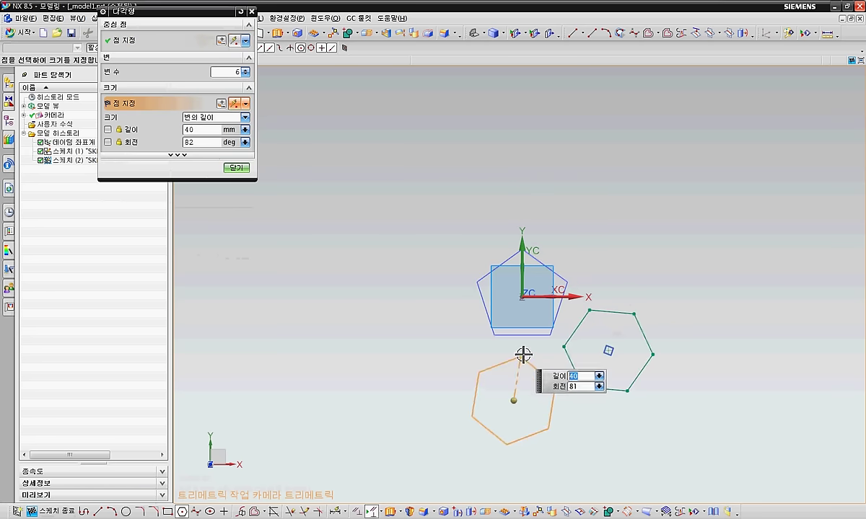
pyautogui.click(539, 346)
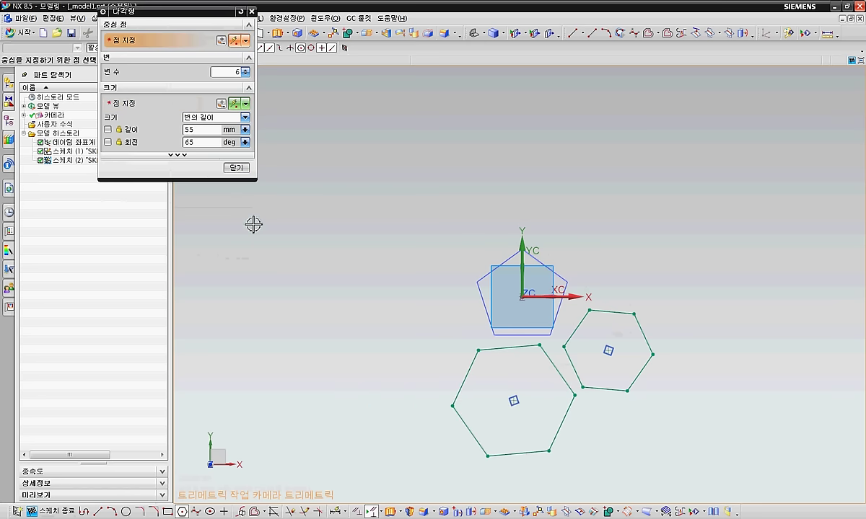
# - Draw lines over the pentagon's bottom edge and its lower-right edge, joining at their shared vertex
pyautogui.click(99, 511)
pyautogui.scroll(3, 556, 346)
pyautogui.click(546, 325)
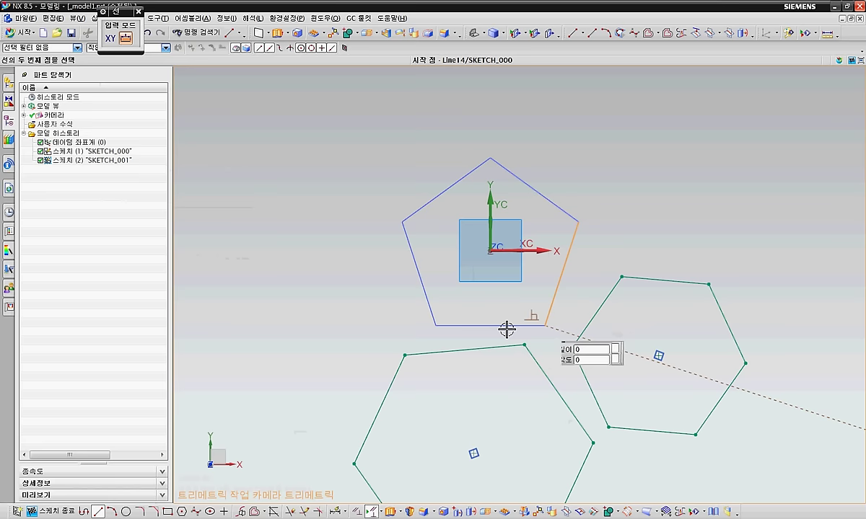
pyautogui.click(436, 325)
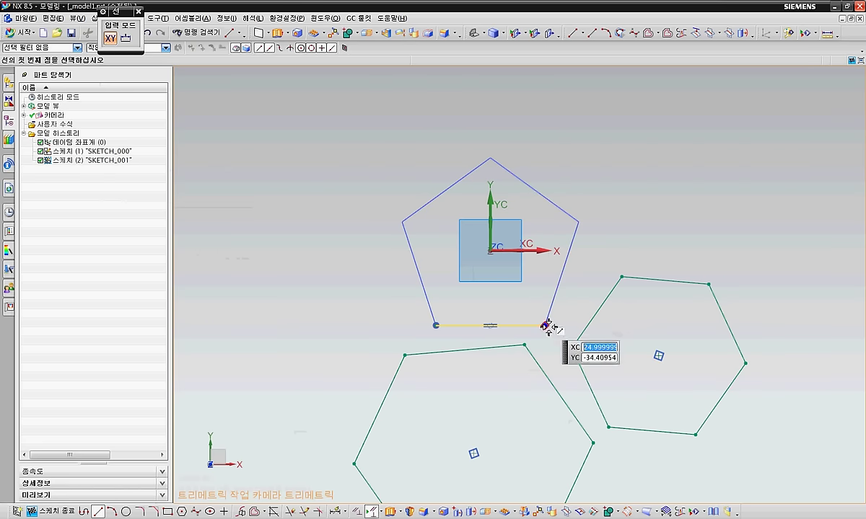
pyautogui.click(577, 220)
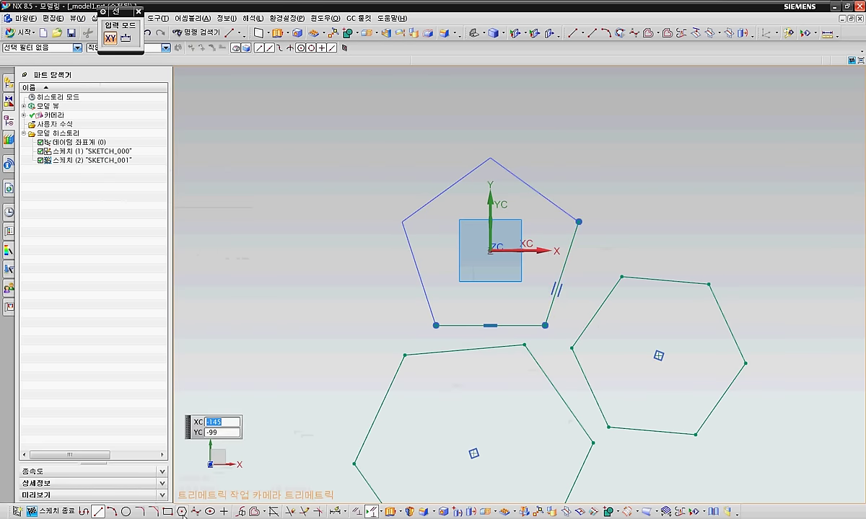
# - Constrain one corner of each hexagon coincident with the pentagon's lower-right vertex
pyautogui.click(352, 511)
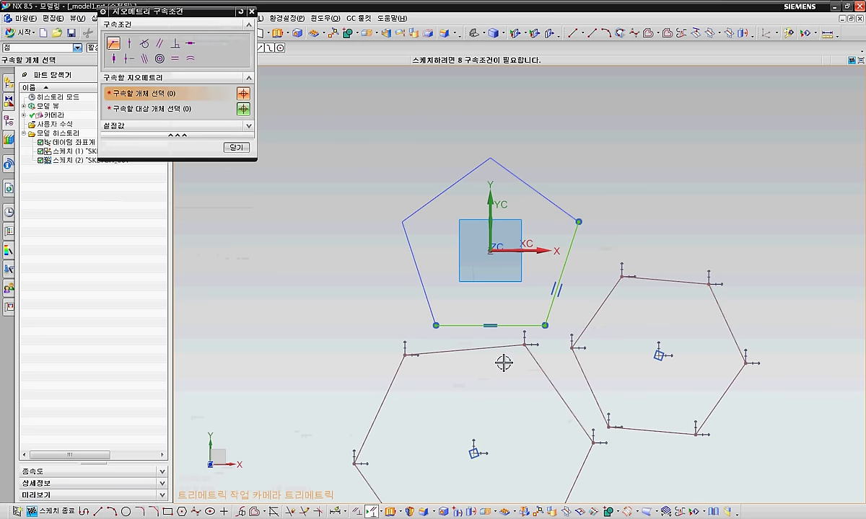
pyautogui.click(524, 346)
pyautogui.click(545, 325)
pyautogui.click(572, 349)
pyautogui.click(545, 326)
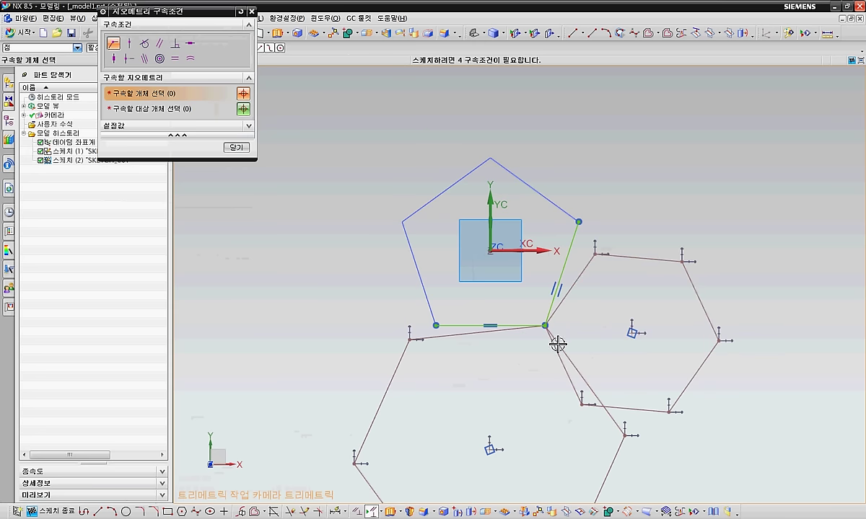
# - Make each hexagon's adjacent corner coincident with the far end of its drawn line, so each hexagon shares an edge with the pentagon
pyautogui.click(595, 255)
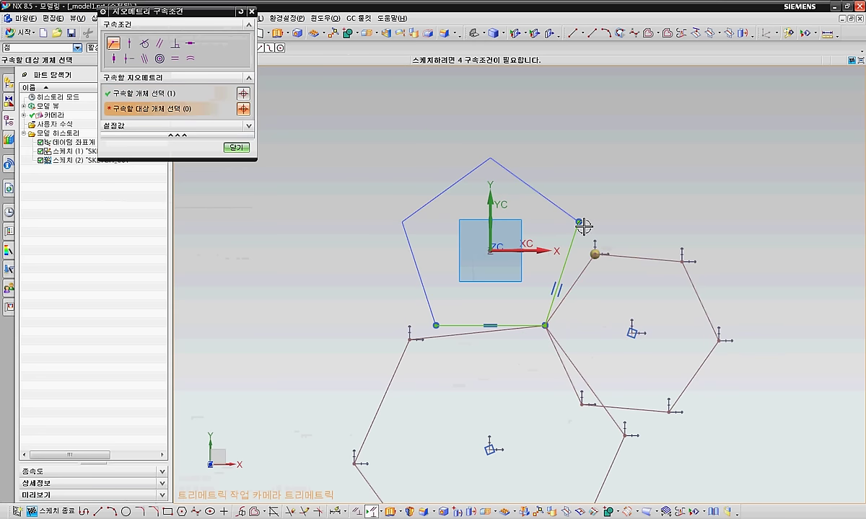
pyautogui.click(579, 221)
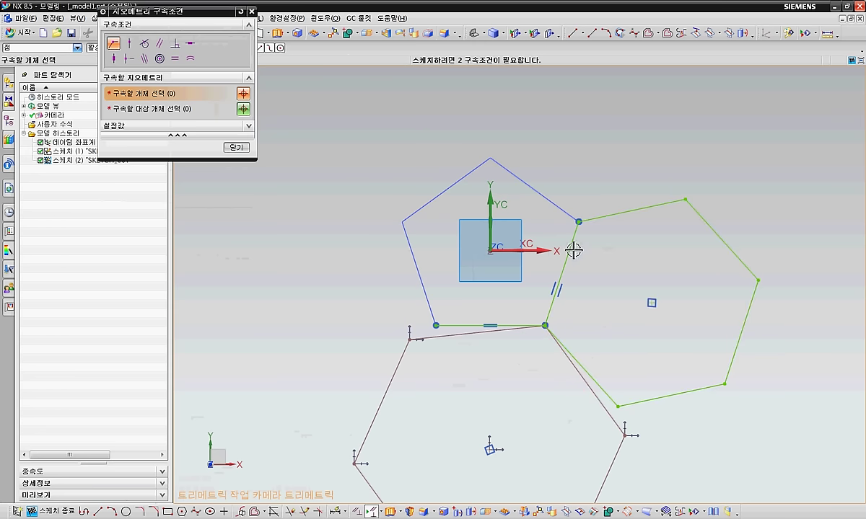
pyautogui.click(409, 340)
pyautogui.click(436, 326)
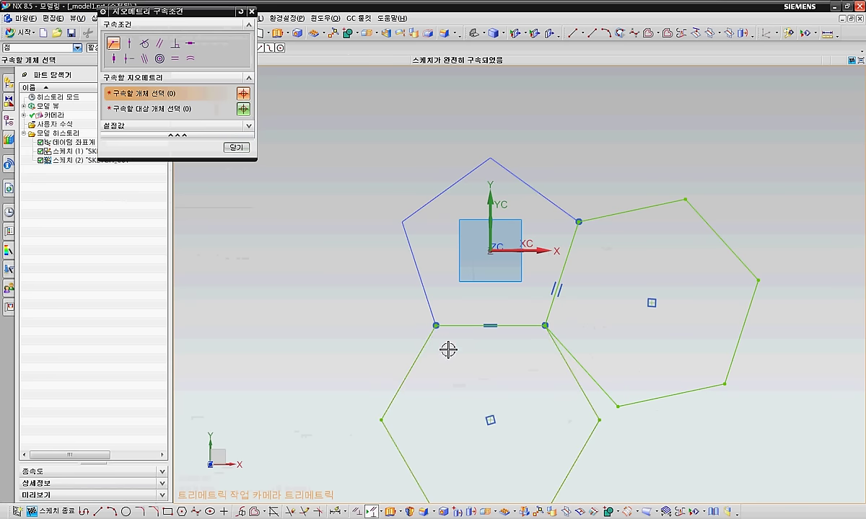
# - Quick Trim both hexagons down to the single edge each that leaves the pentagon's lower-right vertex, and finish the sketch
pyautogui.keyDown('shift'); pyautogui.moveTo(481, 398); pyautogui.dragTo(445, 344, button='middle'); pyautogui.keyUp('shift')
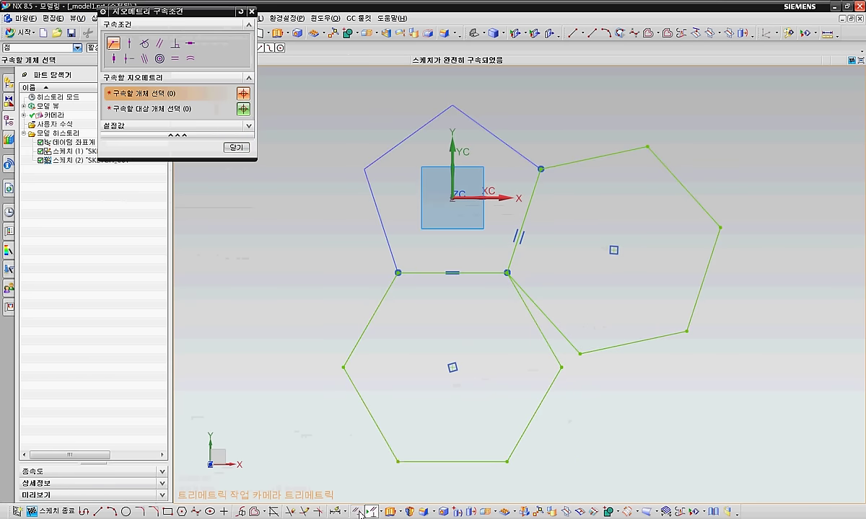
pyautogui.click(291, 512)
pyautogui.moveTo(714, 113)
pyautogui.mouseDown()
pyautogui.moveTo(652, 355)
pyautogui.moveTo(710, 315)
pyautogui.mouseUp()
pyautogui.moveTo(694, 199); pyautogui.dragTo(694, 202)
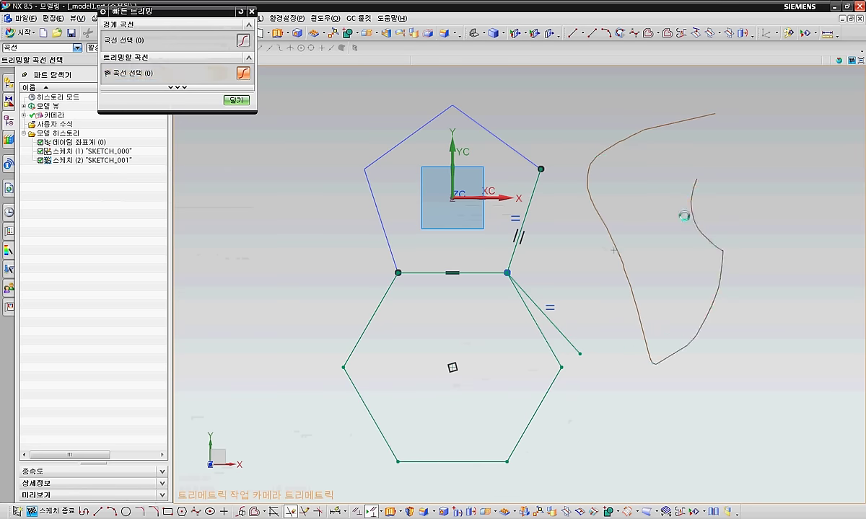
pyautogui.moveTo(573, 414)
pyautogui.mouseDown()
pyautogui.moveTo(333, 351)
pyautogui.moveTo(432, 443)
pyautogui.moveTo(443, 514)
pyautogui.mouseUp()
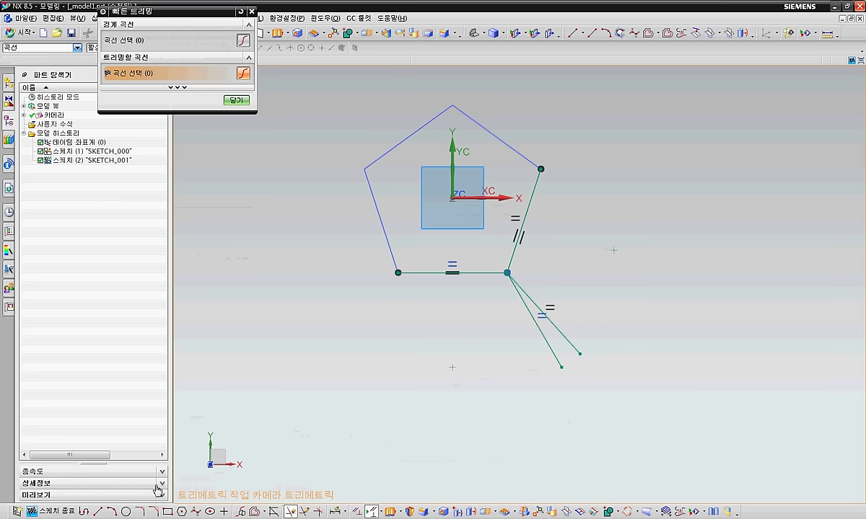
pyautogui.click(57, 512)
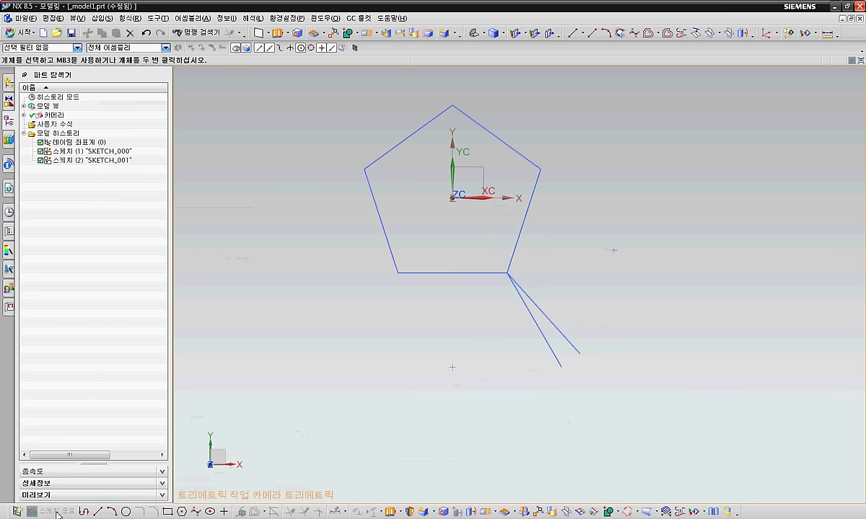
# - Revolve the lower hexagon's remaining edge from 0 to 180 degrees about the pentagon's bottom edge
pyautogui.click(412, 511)
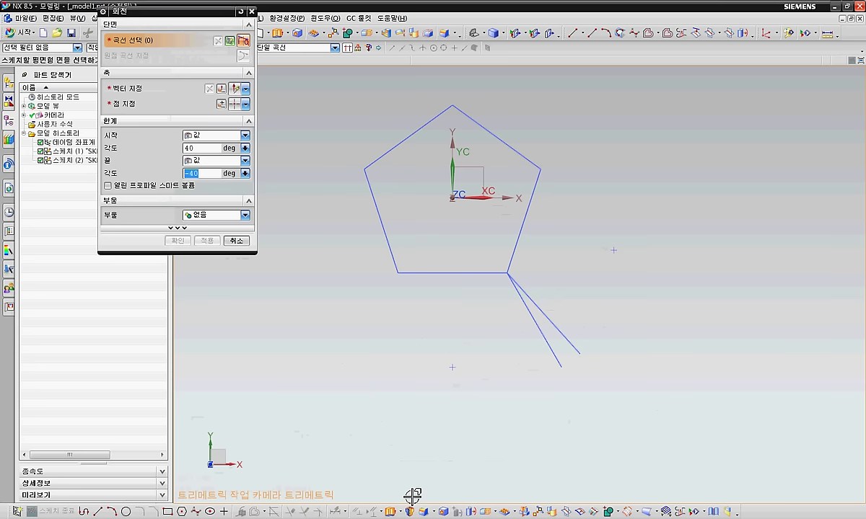
pyautogui.click(539, 332)
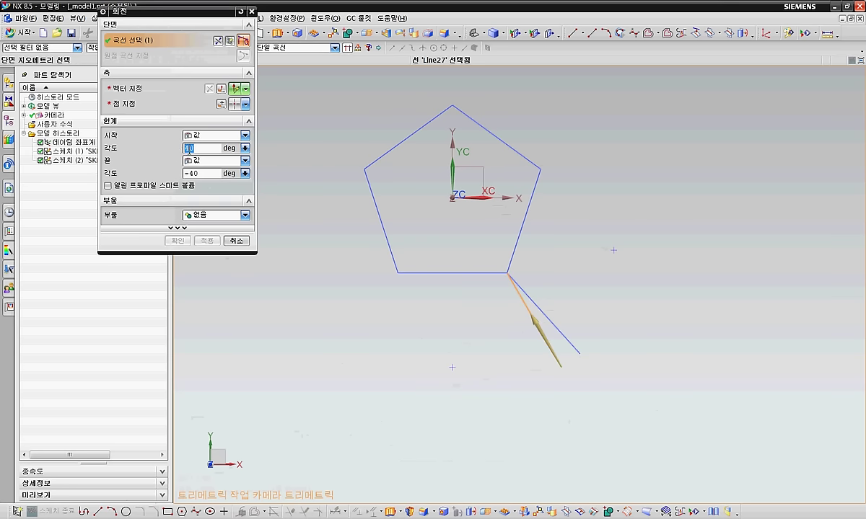
pyautogui.moveTo(205, 176); pyautogui.dragTo(177, 180)
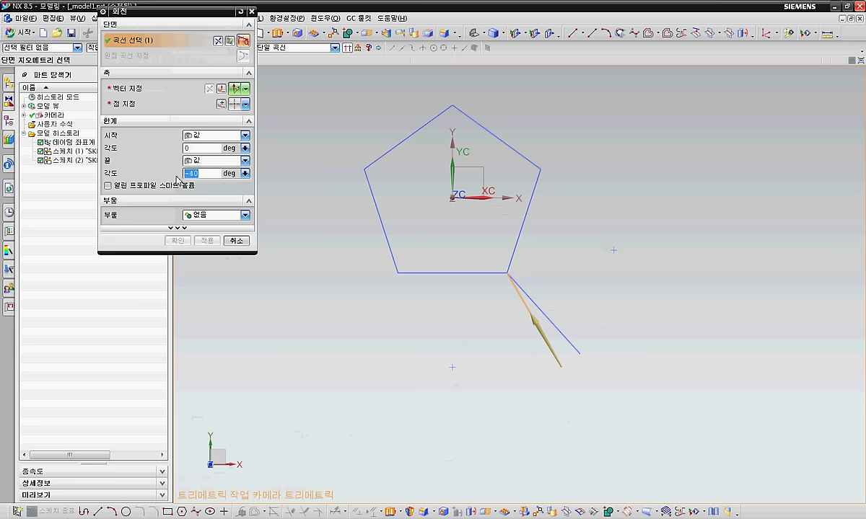
pyautogui.click(143, 90)
pyautogui.click(426, 274)
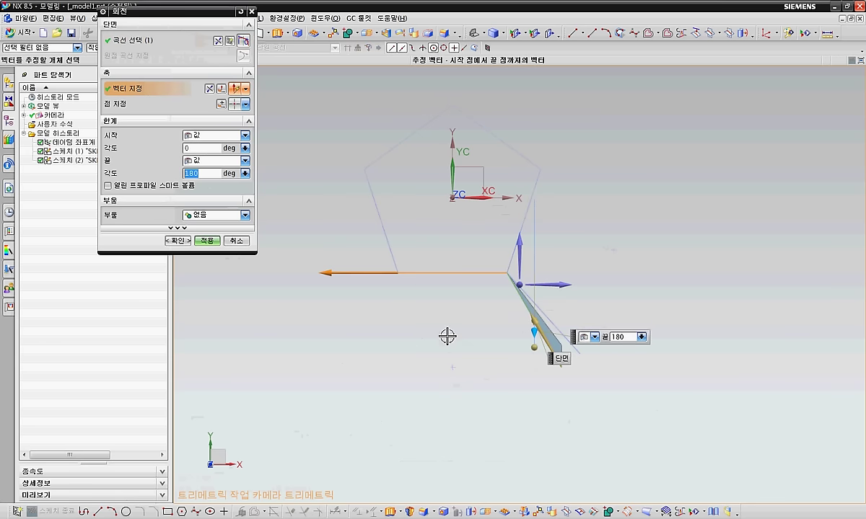
pyautogui.doubleClick(212, 175)
pyautogui.moveTo(470, 355); pyautogui.dragTo(328, 290, button='middle')
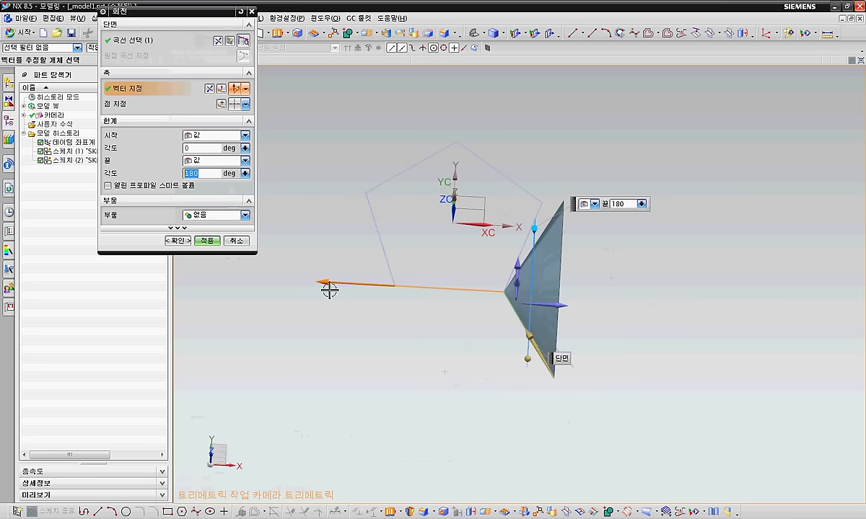
pyautogui.click(207, 241)
# - Revolve the other remaining hexagon edge from 0 to 180 degrees about the pentagon's lower-right edge, with the axis direction reversed
pyautogui.moveTo(445, 396); pyautogui.dragTo(518, 442, button='middle')
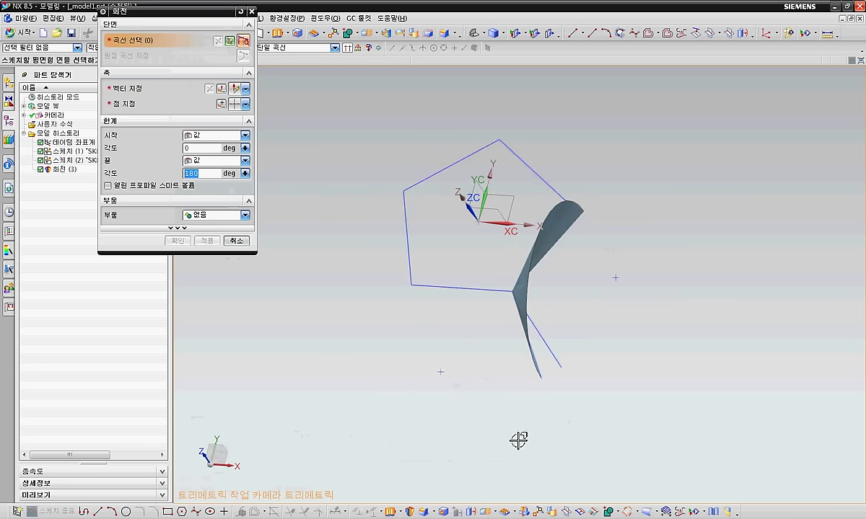
pyautogui.click(553, 350)
pyautogui.moveTo(643, 352); pyautogui.dragTo(665, 371, button='middle')
pyautogui.click(162, 88)
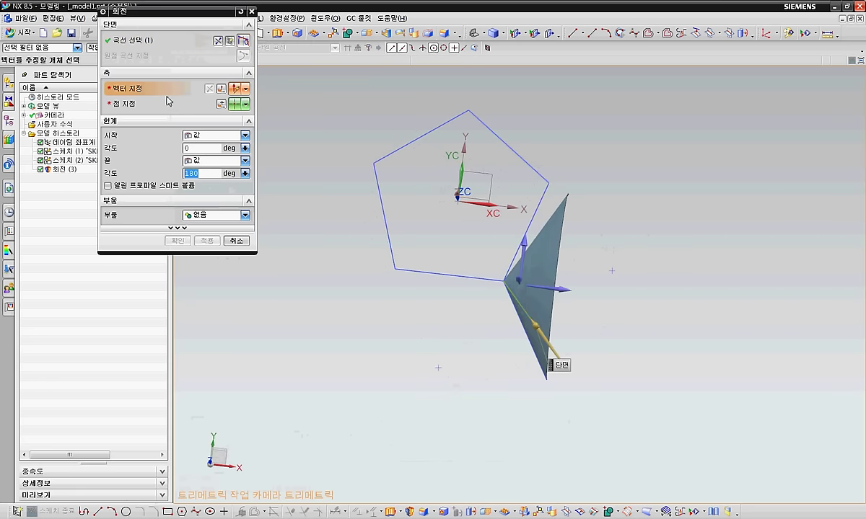
pyautogui.click(541, 197)
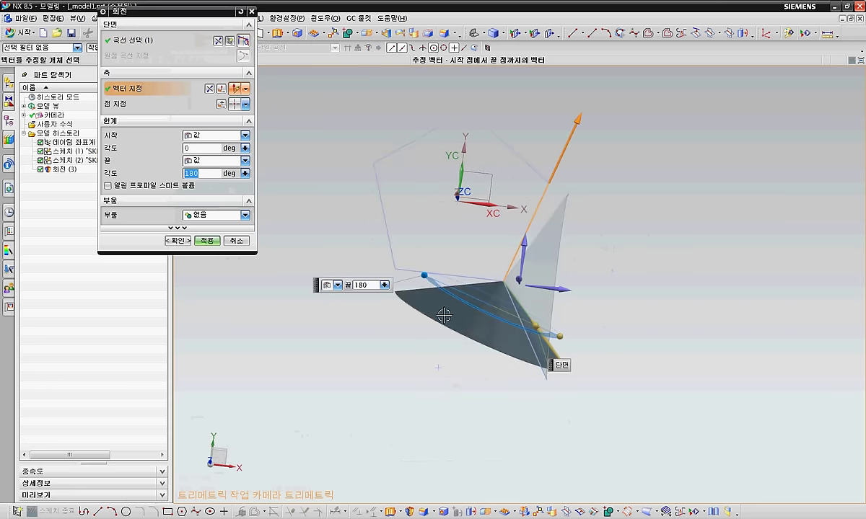
pyautogui.moveTo(461, 350); pyautogui.dragTo(371, 308, button='middle')
pyautogui.moveTo(462, 296); pyautogui.dragTo(487, 339, button='middle')
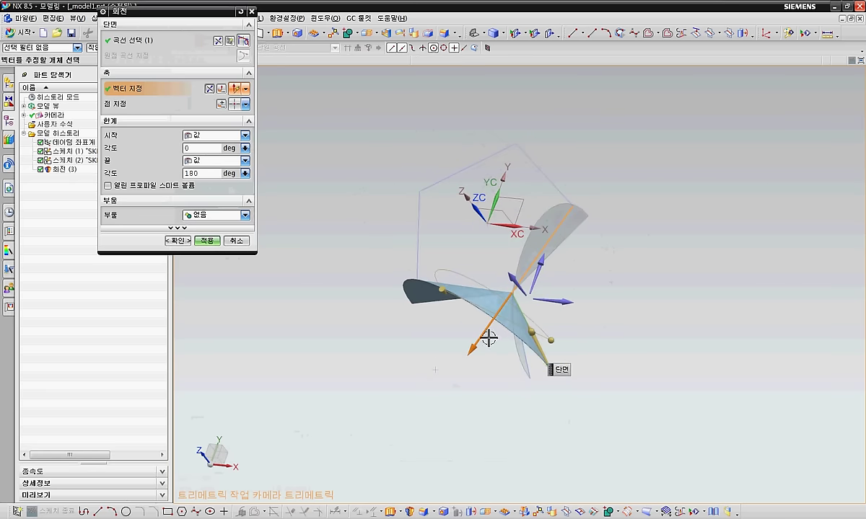
pyautogui.click(207, 241)
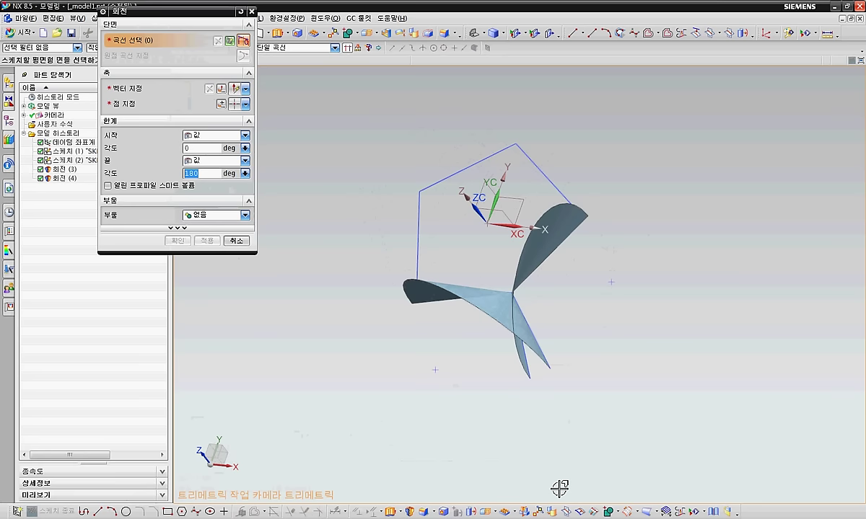
# - Create an intersection curve between the two revolved surfaces
pyautogui.moveTo(552, 465); pyautogui.dragTo(586, 498, button='middle')
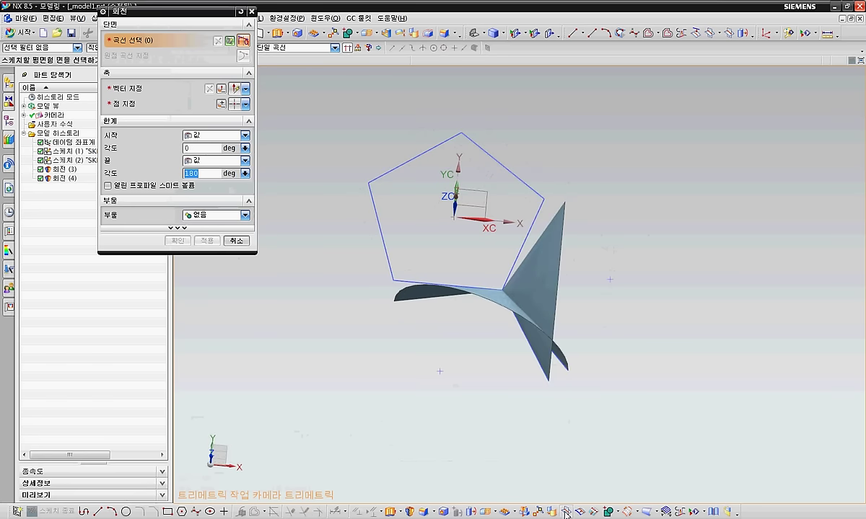
pyautogui.click(566, 514)
pyautogui.click(538, 292)
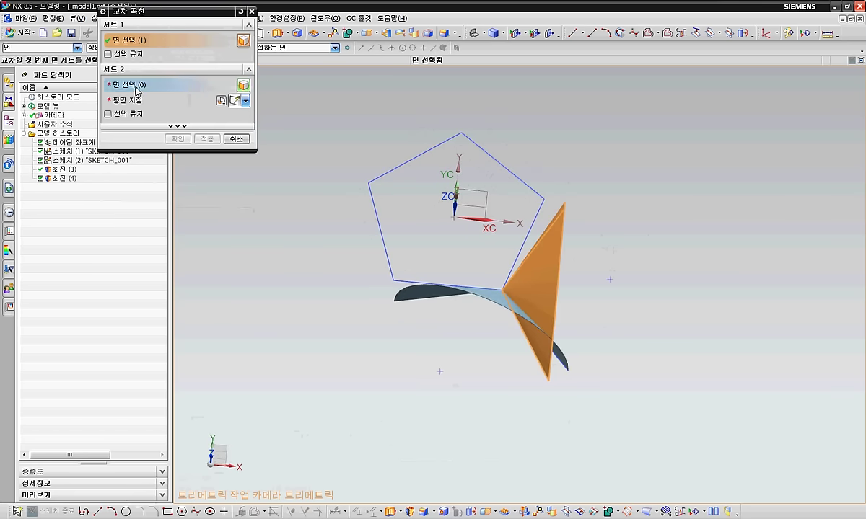
pyautogui.click(184, 127)
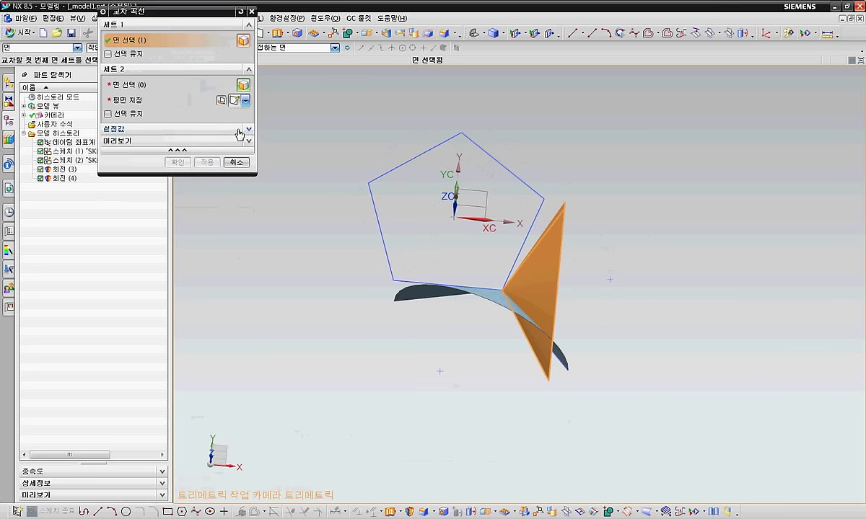
pyautogui.click(249, 130)
pyautogui.click(249, 132)
pyautogui.click(182, 85)
pyautogui.click(502, 297)
pyautogui.click(208, 147)
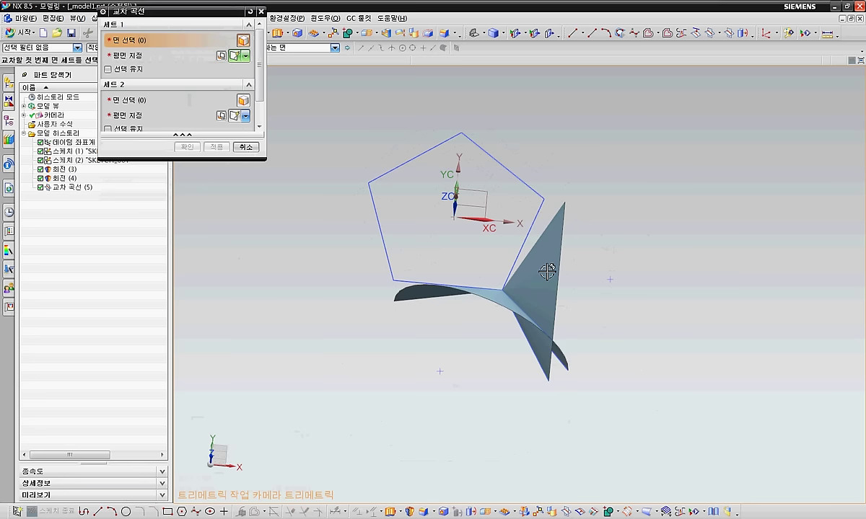
pyautogui.click(245, 147)
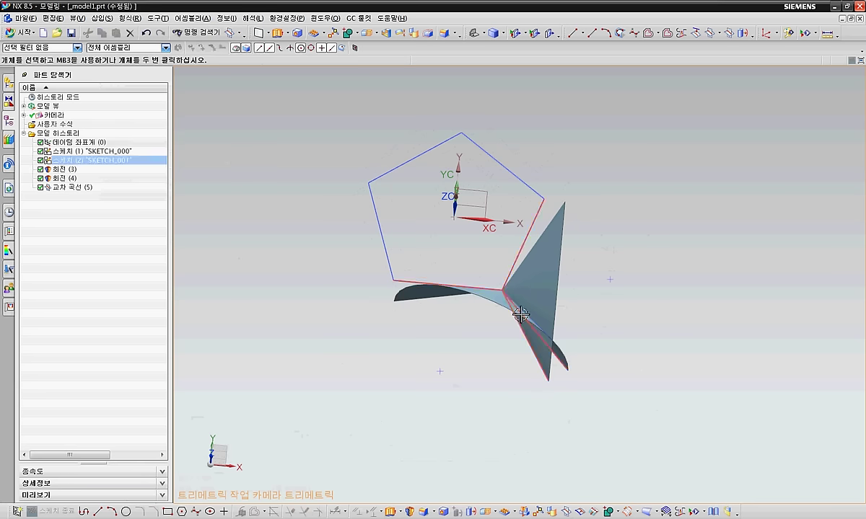
# - Hide both revolved surfaces and the sketch SKETCH_001, leaving the pentagon and the intersection curve displayed
pyautogui.rightClick(550, 276)
pyautogui.click(557, 259)
pyautogui.rightClick(495, 301)
pyautogui.click(544, 287)
pyautogui.moveTo(647, 331)
pyautogui.mouseDown(button='middle')
pyautogui.moveTo(620, 332)
pyautogui.moveTo(622, 319)
pyautogui.moveTo(613, 322)
pyautogui.mouseUp(button='middle')
pyautogui.rightClick(543, 342)
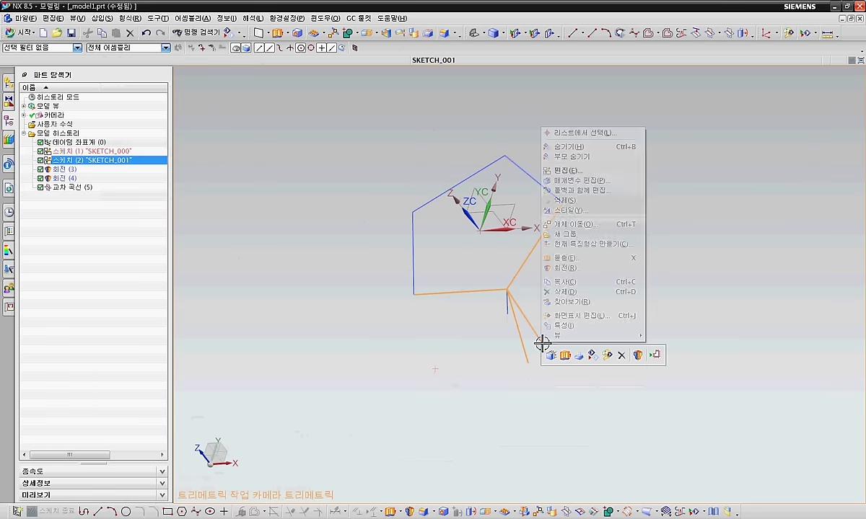
pyautogui.click(595, 357)
pyautogui.moveTo(579, 360)
pyautogui.mouseDown(button='middle')
pyautogui.moveTo(555, 397)
pyautogui.moveTo(500, 397)
pyautogui.moveTo(543, 424)
pyautogui.moveTo(550, 412)
pyautogui.moveTo(601, 412)
pyautogui.moveTo(563, 431)
pyautogui.moveTo(538, 427)
pyautogui.mouseUp(button='middle')
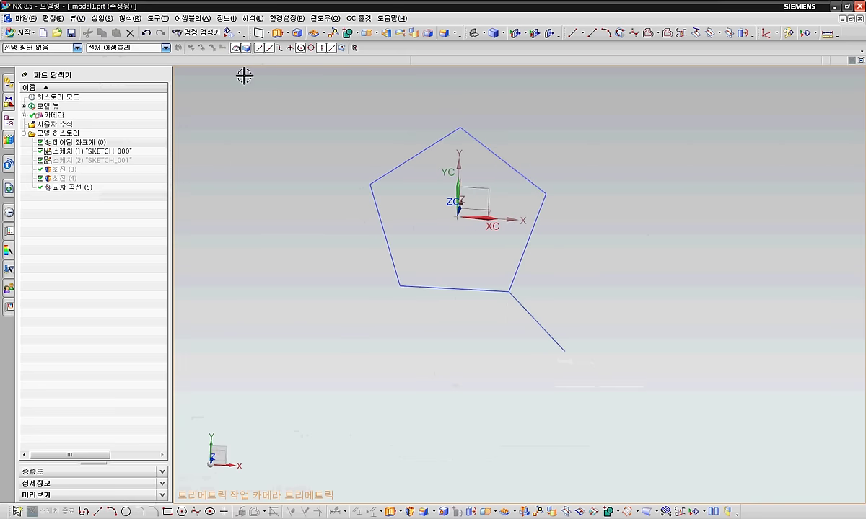
# - Create a non-associative datum plane of the Two Lines type through the intersection curve and the pentagon's bottom edge
pyautogui.click(259, 33)
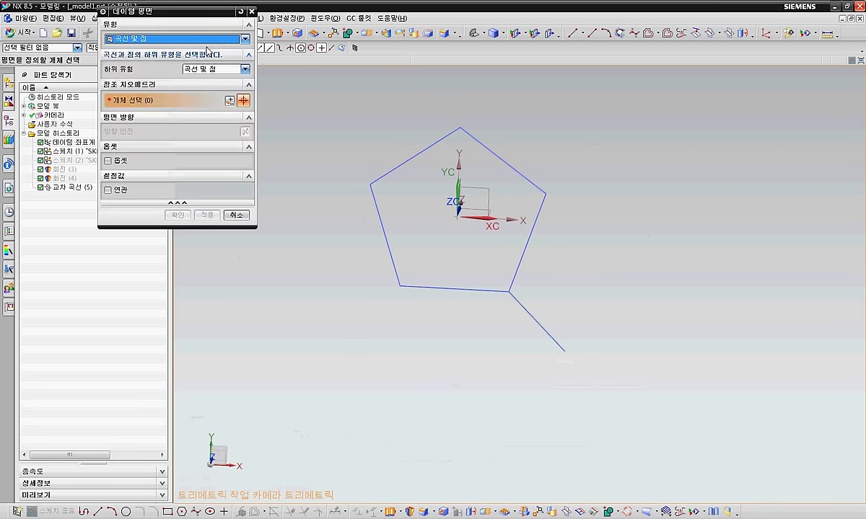
pyautogui.click(229, 38)
pyautogui.click(176, 95)
pyautogui.click(536, 328)
pyautogui.click(450, 294)
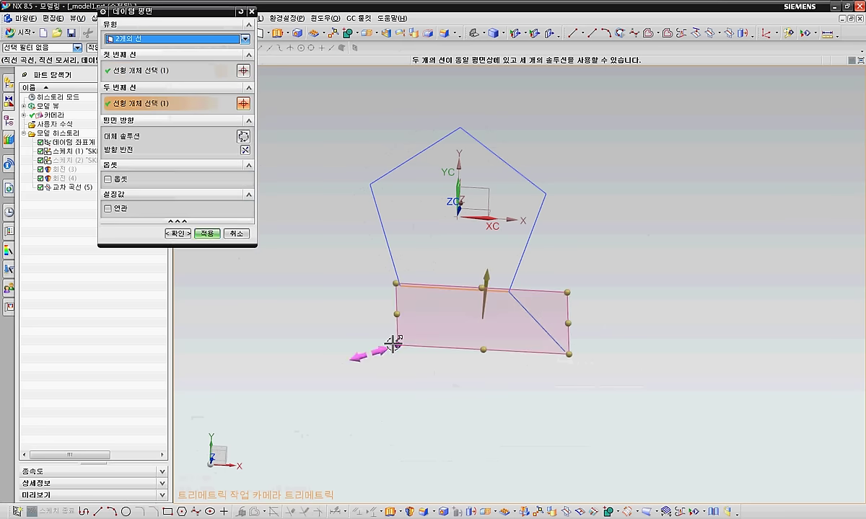
pyautogui.click(207, 234)
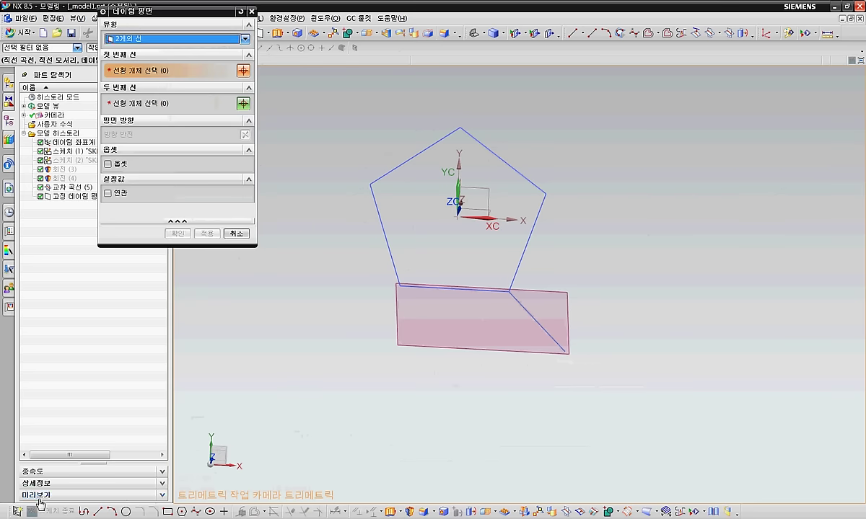
# - Start a sketch on the new datum plane and draw a six-sided polygon with about 37 mm sides below the pentagon
pyautogui.click(19, 511)
pyautogui.click(463, 349)
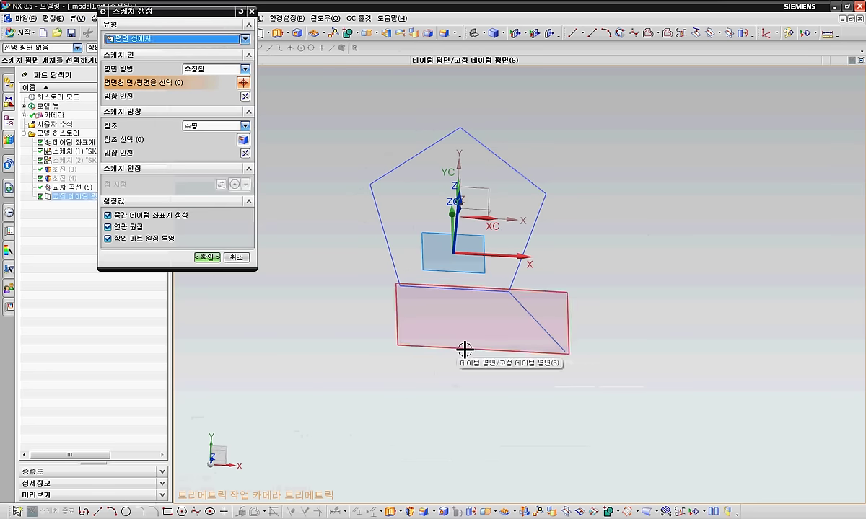
pyautogui.click(207, 257)
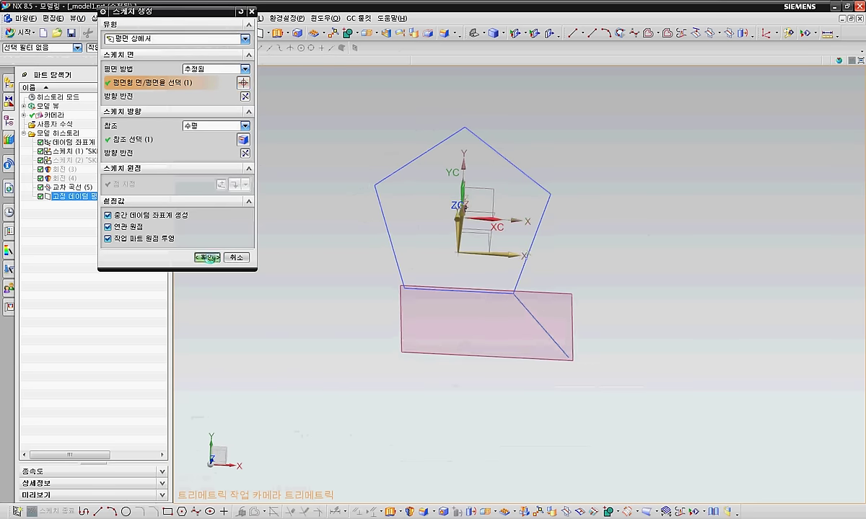
pyautogui.keyDown('shift'); pyautogui.moveTo(375, 413); pyautogui.dragTo(306, 280, button='middle'); pyautogui.keyUp('shift')
pyautogui.click(181, 511)
pyautogui.click(453, 291)
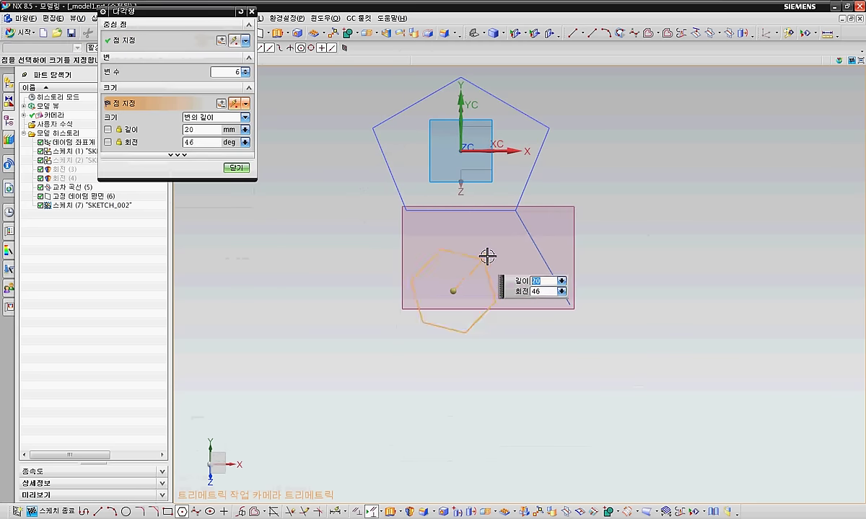
pyautogui.click(503, 250)
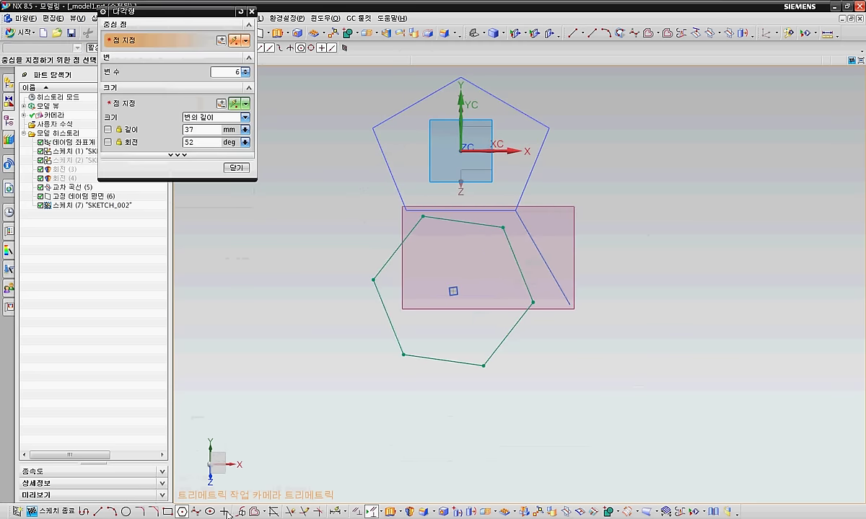
# - Draw a line about 49 mm long along the intersection curve, from the pentagon's lower-right corner to the curve's far end
pyautogui.click(100, 512)
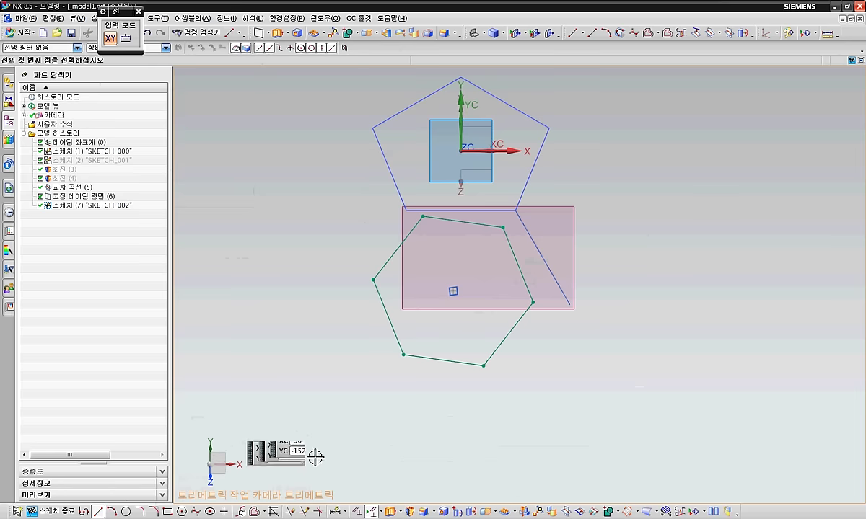
pyautogui.click(515, 211)
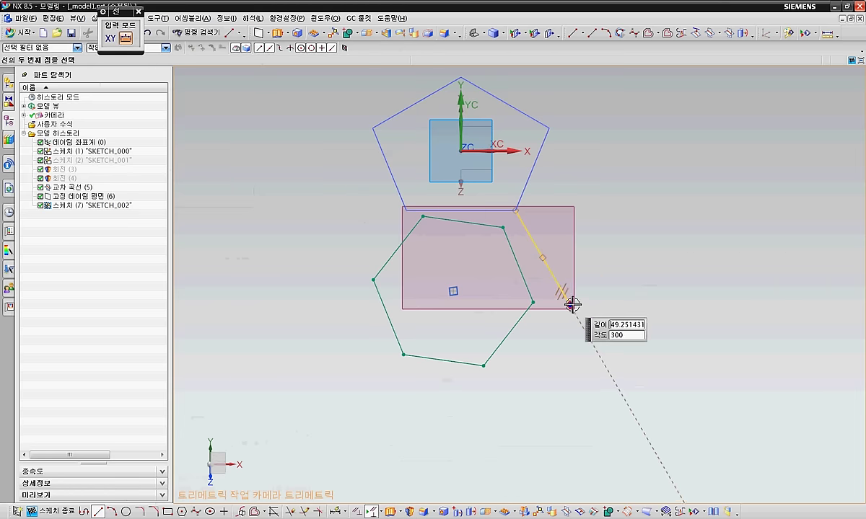
pyautogui.click(570, 305)
# - Constrain two neighbouring hexagon corners coincident with the two ends of the line and finish the sketch
pyautogui.click(354, 512)
pyautogui.click(503, 228)
pyautogui.click(515, 210)
pyautogui.click(551, 295)
pyautogui.click(570, 305)
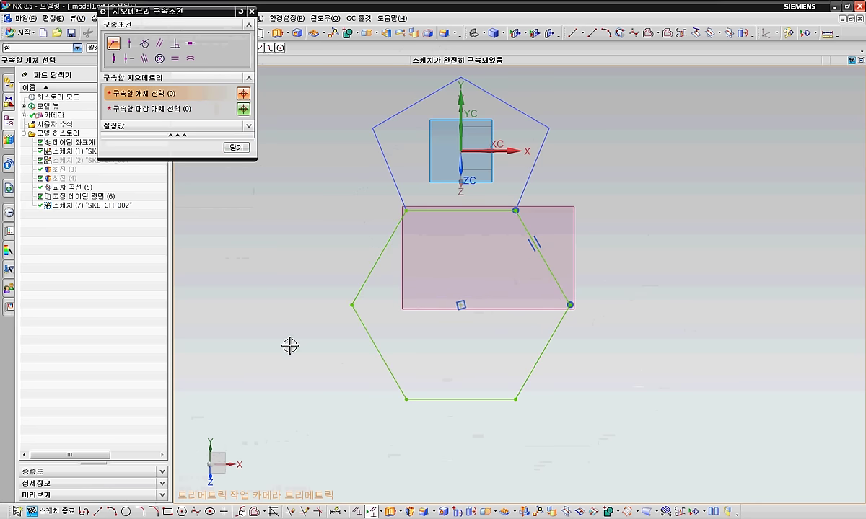
pyautogui.click(50, 512)
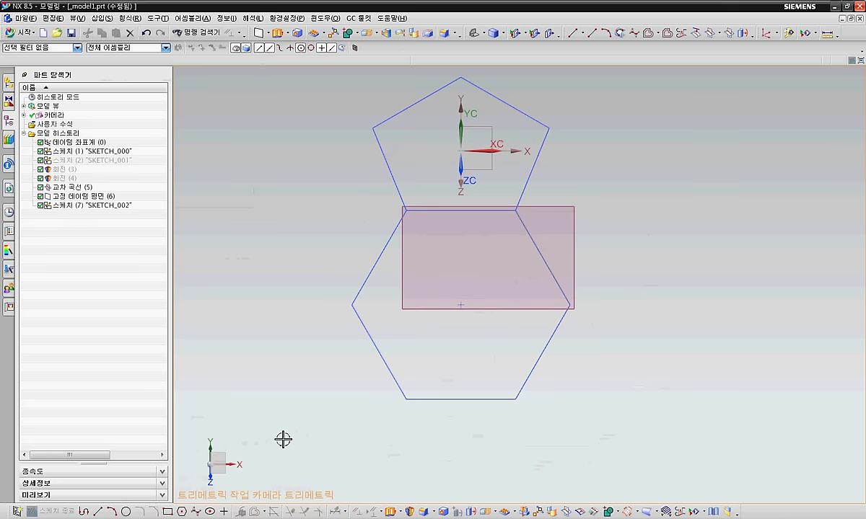
# - Start a new sketch on the vertical YZ plane of the datum coordinate system
pyautogui.moveTo(328, 458)
pyautogui.mouseDown(button='middle')
pyautogui.moveTo(432, 490)
pyautogui.moveTo(381, 473)
pyautogui.moveTo(394, 393)
pyautogui.moveTo(385, 397)
pyautogui.mouseUp(button='middle')
pyautogui.click(16, 512)
pyautogui.click(448, 143)
pyautogui.click(213, 259)
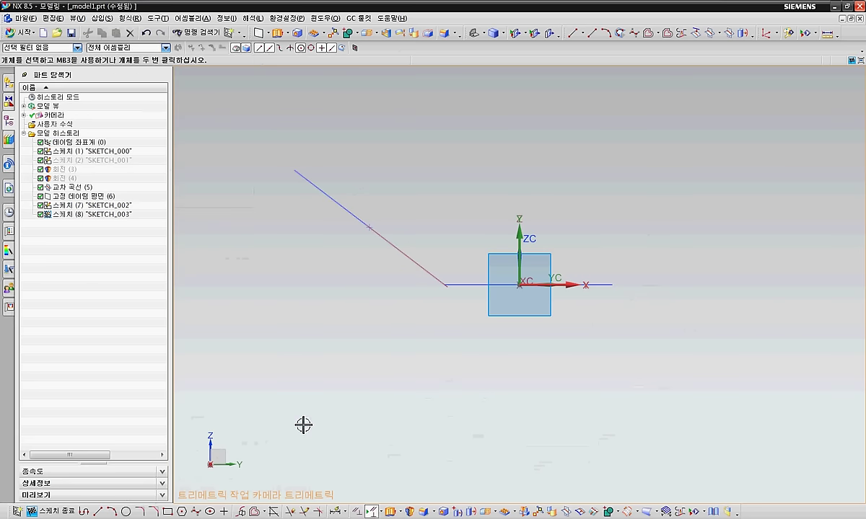
# - Draw a line upward from the hexagon's centre perpendicular to the hexagon, and a vertical line upward from the origin
pyautogui.click(99, 511)
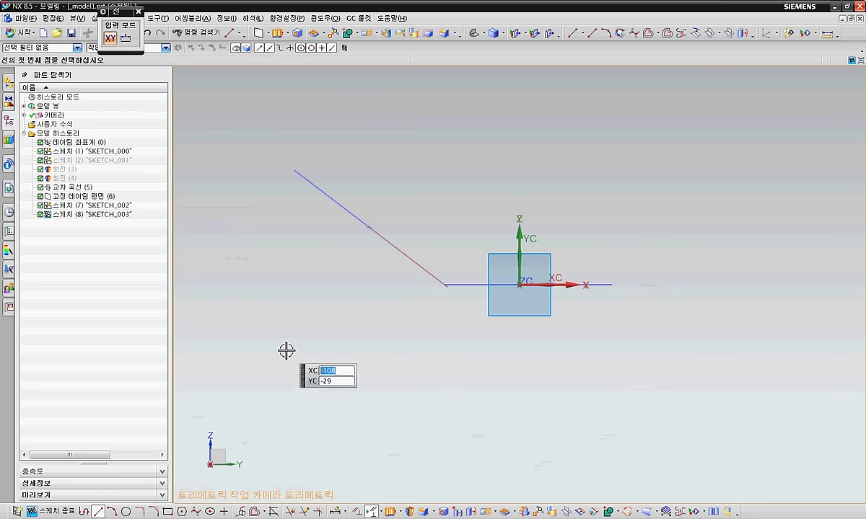
pyautogui.click(370, 228)
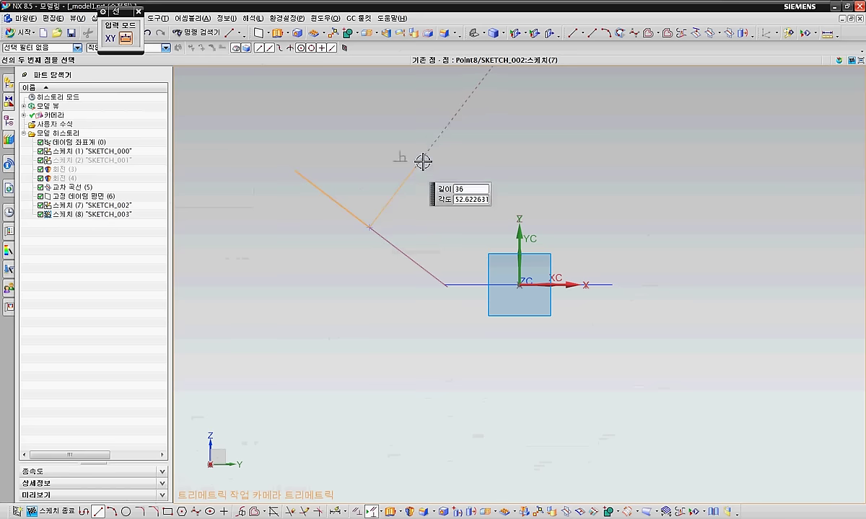
pyautogui.click(458, 113)
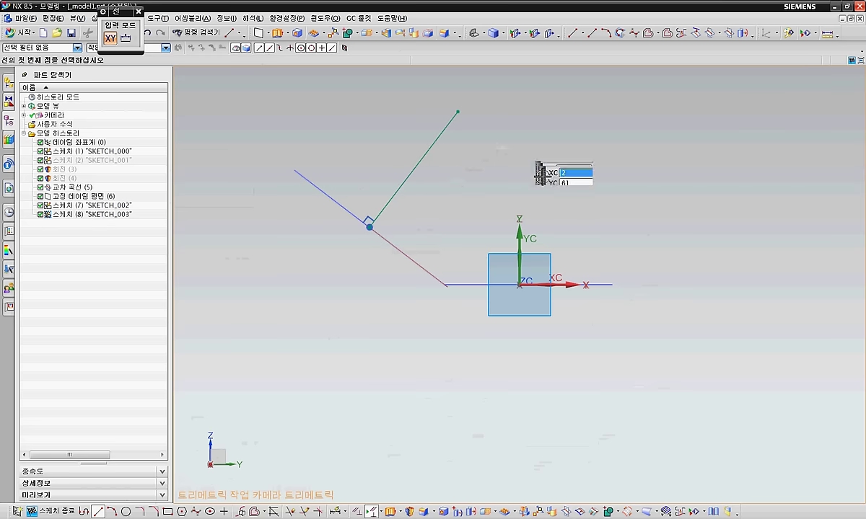
pyautogui.click(519, 286)
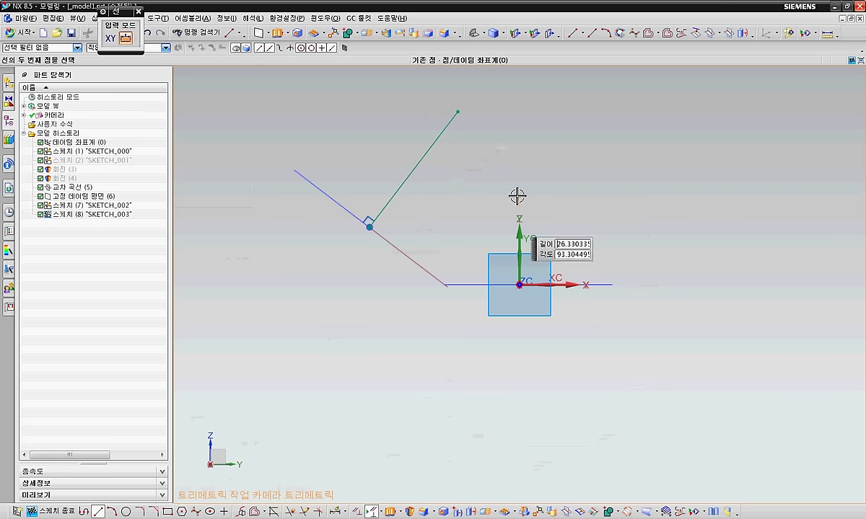
pyautogui.click(520, 121)
# - Extend the perpendicular and vertical lines to a shared corner with Make Corner
pyautogui.moveTo(599, 206)
pyautogui.mouseDown(button='middle')
pyautogui.moveTo(590, 274)
pyautogui.moveTo(581, 233)
pyautogui.moveTo(583, 249)
pyautogui.mouseUp(button='middle')
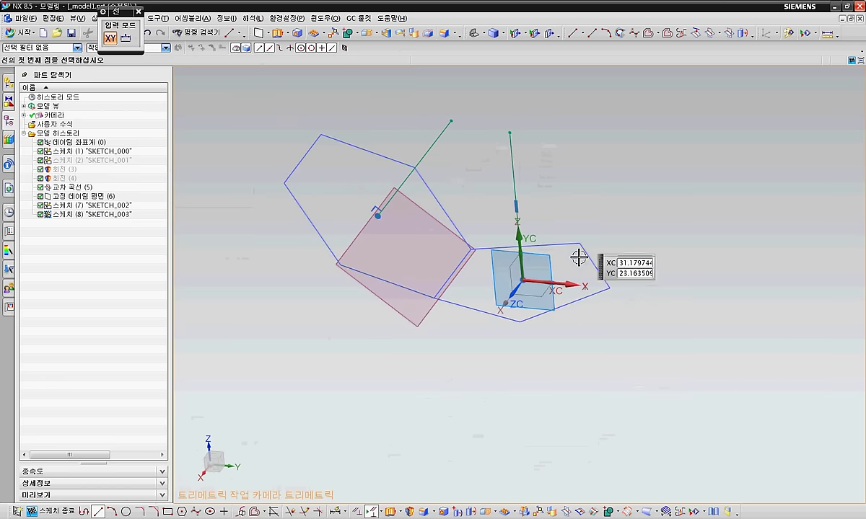
pyautogui.click(318, 511)
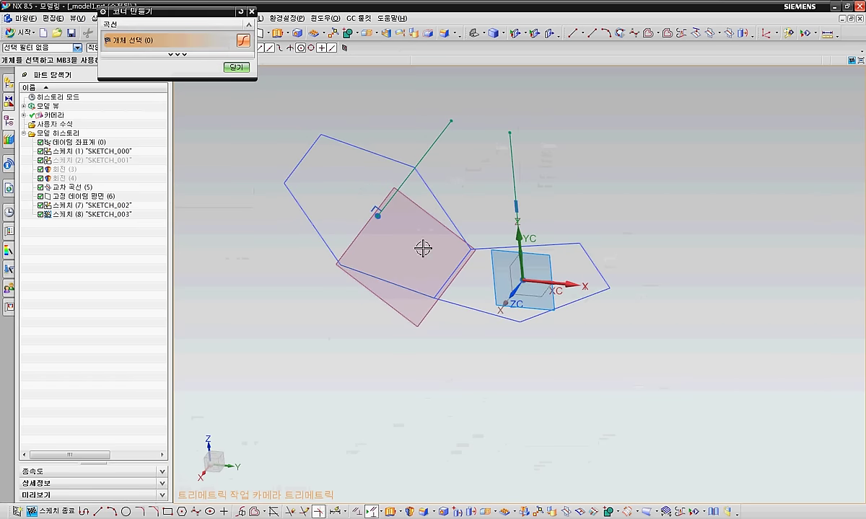
pyautogui.click(440, 144)
pyautogui.click(512, 160)
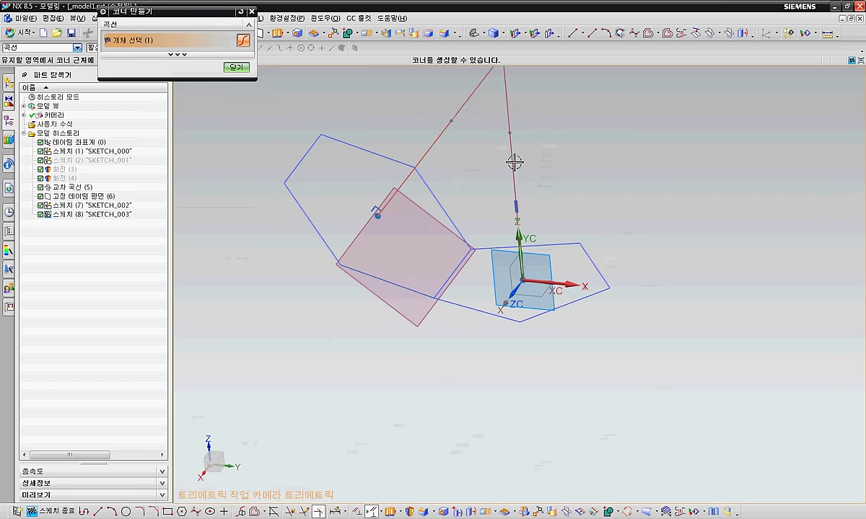
pyautogui.keyDown('shift'); pyautogui.moveTo(486, 205); pyautogui.dragTo(480, 281, button='middle'); pyautogui.keyUp('shift')
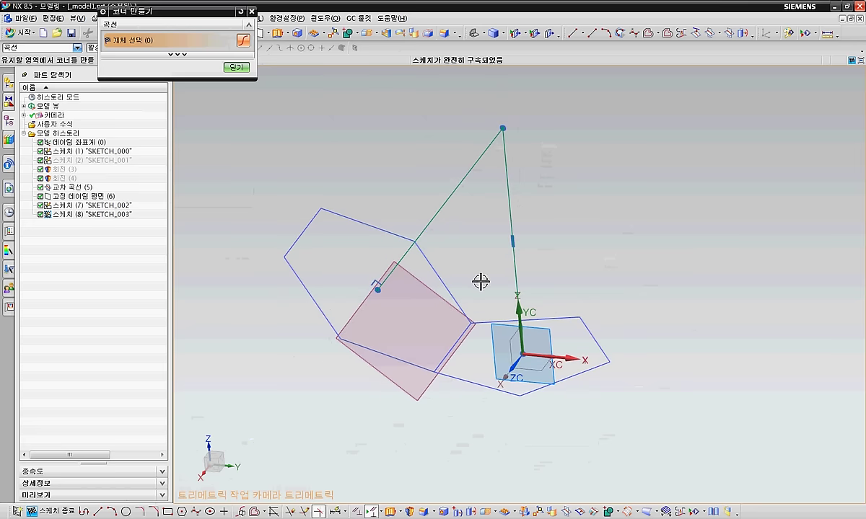
# - Draw a circle about 248 mm in diameter centred on the lines' shared corner and passing through the pentagon's far corner
pyautogui.click(127, 512)
pyautogui.click(504, 129)
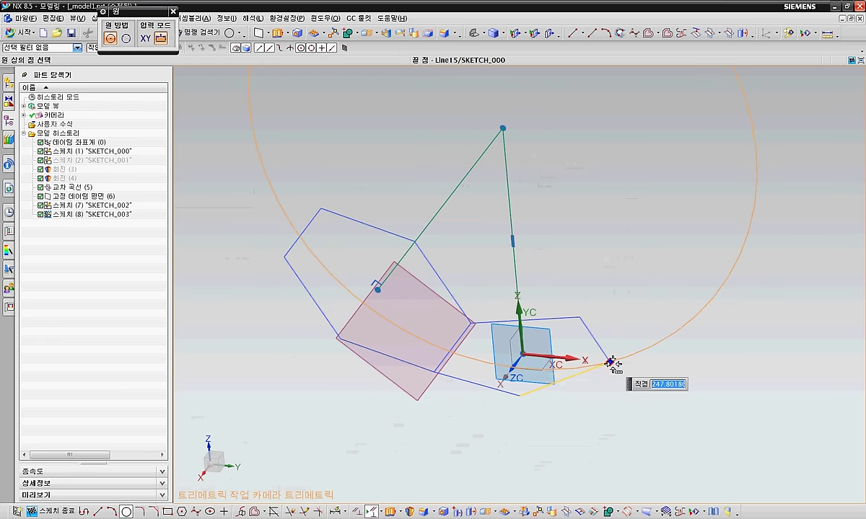
pyautogui.click(670, 334)
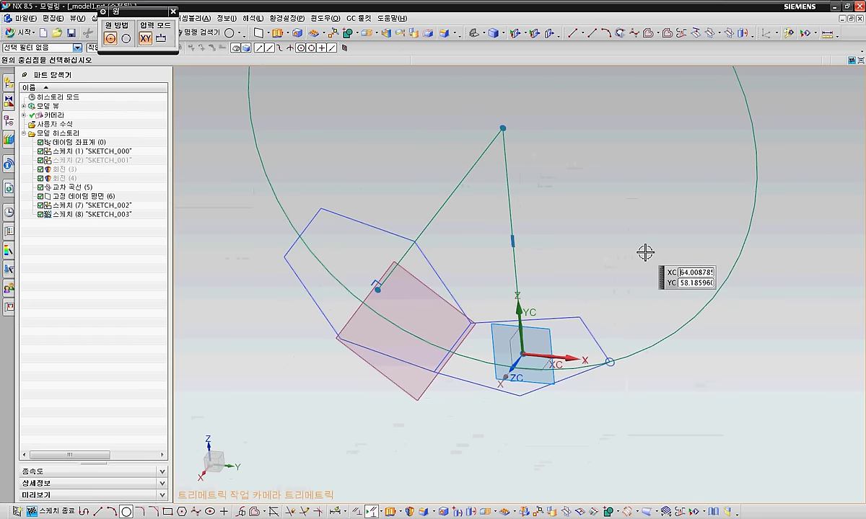
# - Draw a horizontal line from the circle's centre to the circle and extend it to the opposite side as a full diameter
pyautogui.click(98, 512)
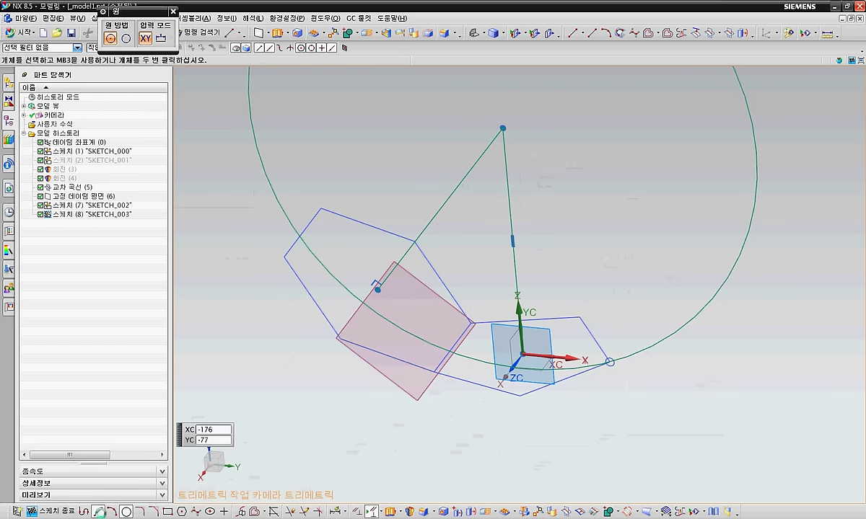
pyautogui.click(503, 128)
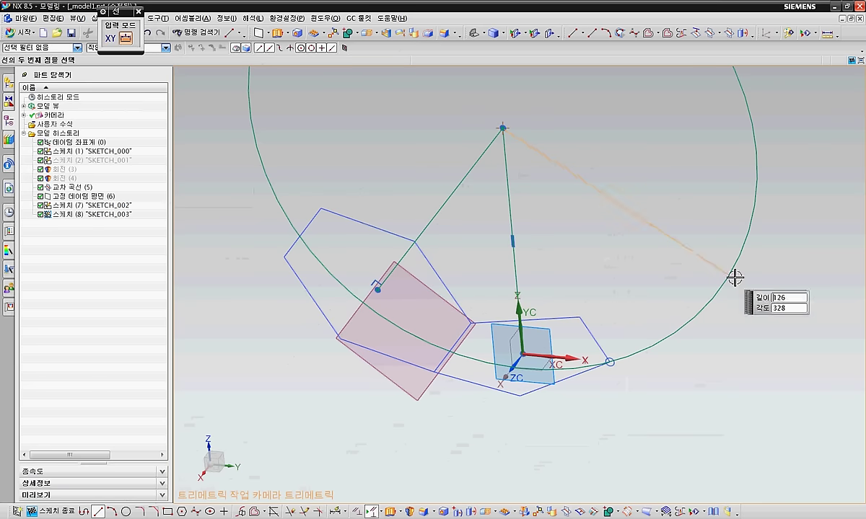
pyautogui.click(756, 152)
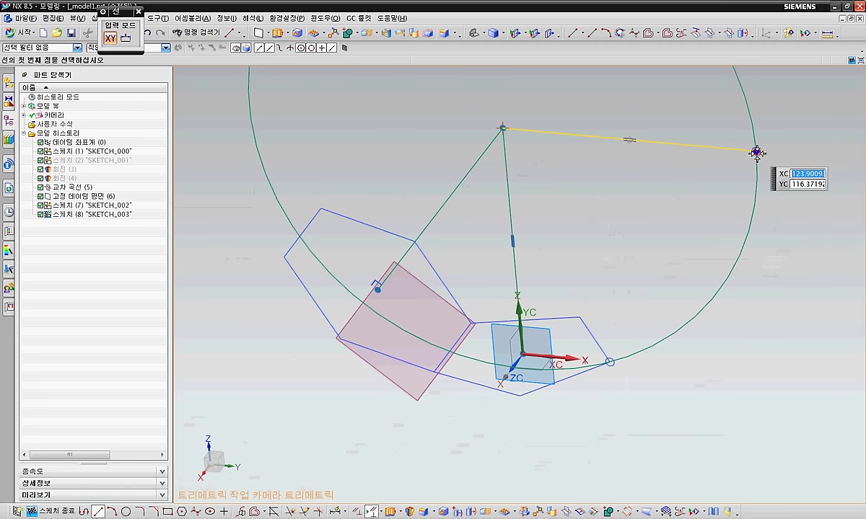
pyautogui.click(304, 512)
pyautogui.click(502, 130)
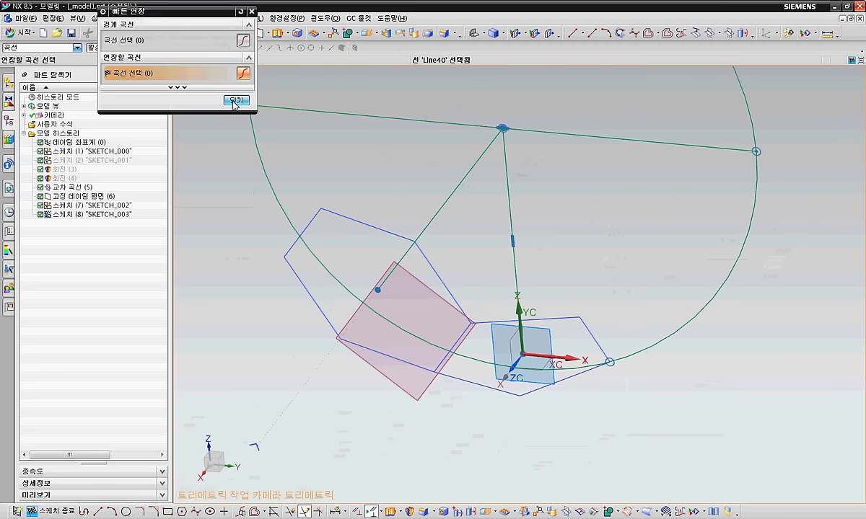
# - Trim away the circle's upper half above the diameter line and finish the sketch
pyautogui.click(291, 512)
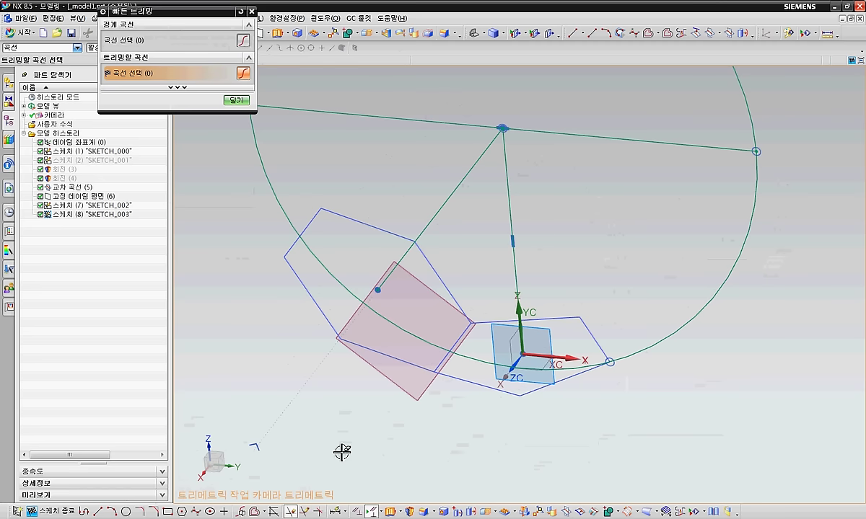
pyautogui.click(749, 107)
pyautogui.keyDown('shift'); pyautogui.moveTo(563, 208); pyautogui.dragTo(584, 273, button='middle'); pyautogui.keyUp('shift')
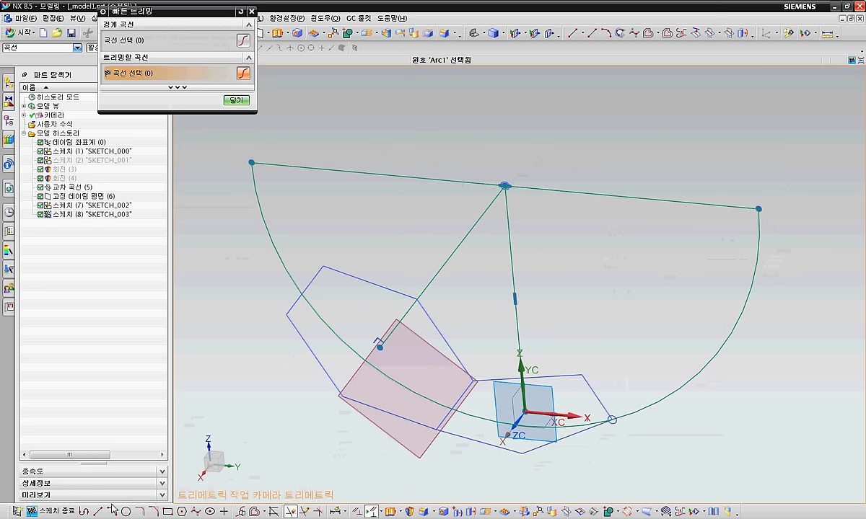
pyautogui.click(59, 512)
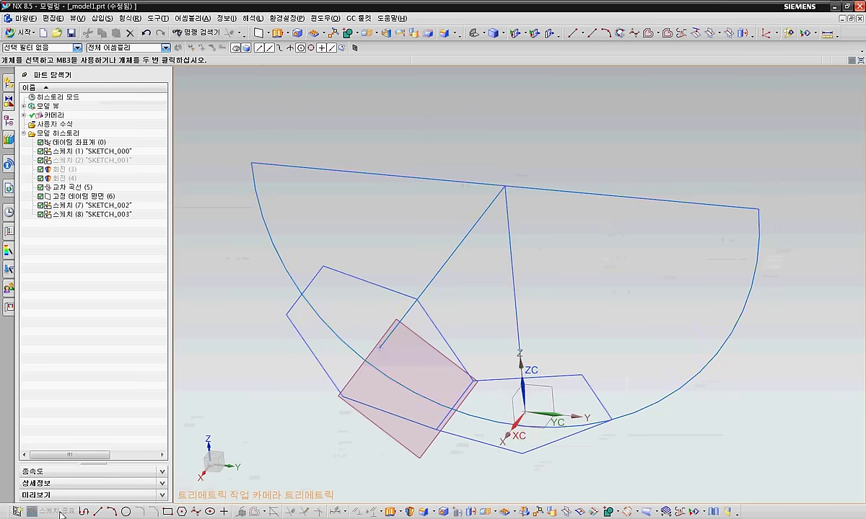
# - Revolve only the semicircular arc about the diameter line from 40 to -40 degrees as a spherical surface
pyautogui.moveTo(243, 408)
pyautogui.keyDown('shift'); pyautogui.mouseDown(button='middle')
pyautogui.moveTo(279, 353)
pyautogui.moveTo(277, 338)
pyautogui.mouseUp(button='middle'); pyautogui.keyUp('shift')
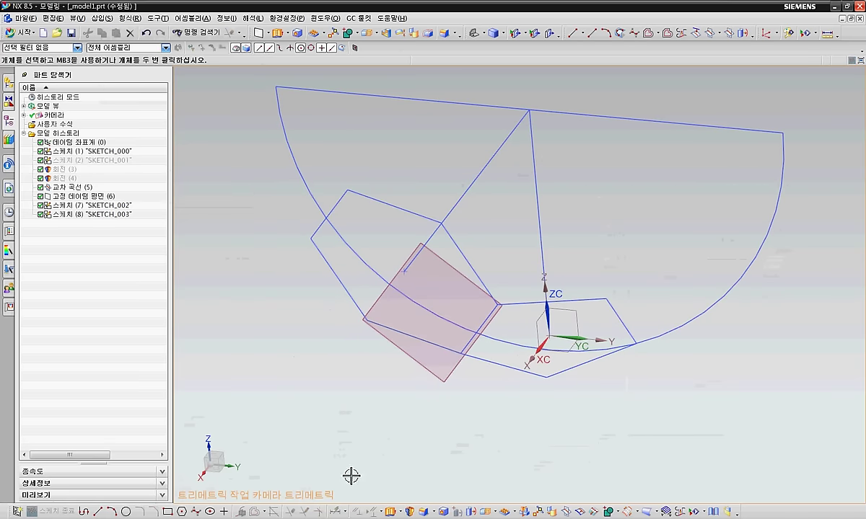
pyautogui.click(409, 512)
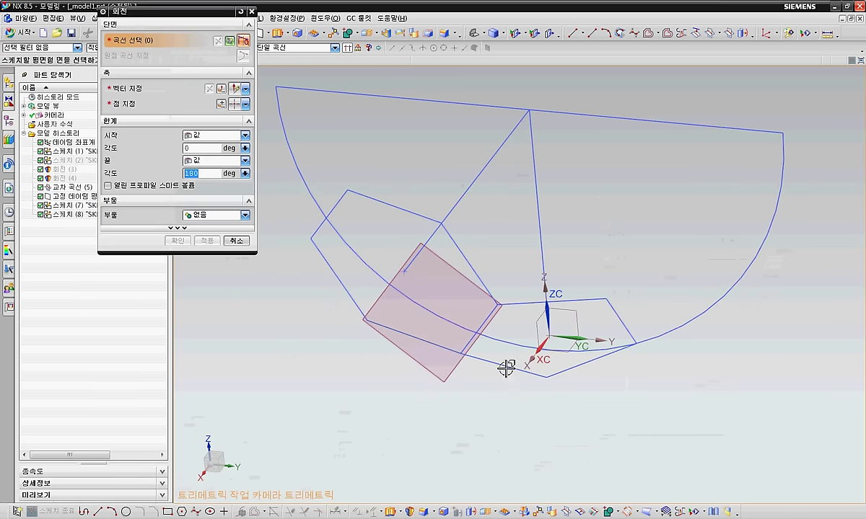
pyautogui.click(514, 345)
pyautogui.click(689, 321)
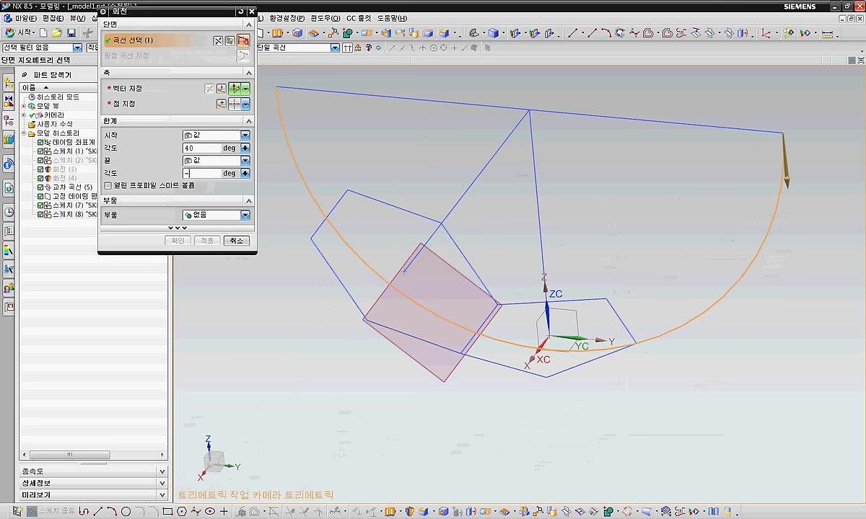
pyautogui.middleClick(161, 109)
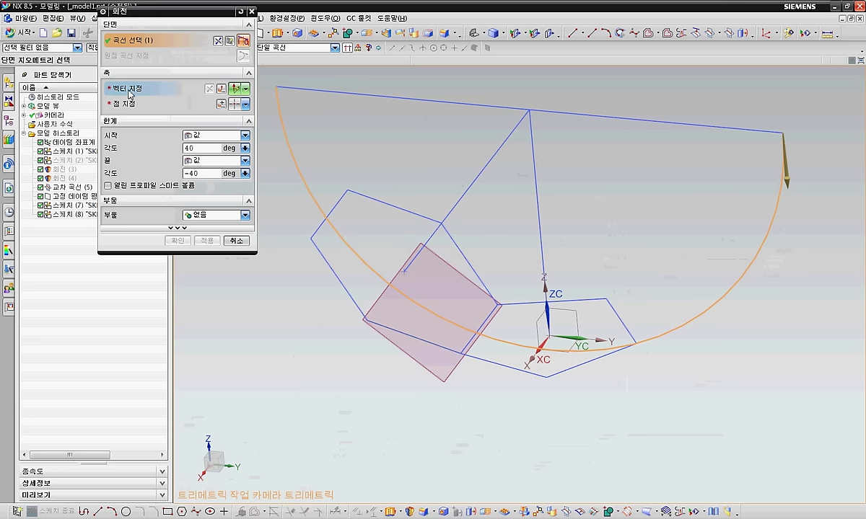
pyautogui.click(359, 94)
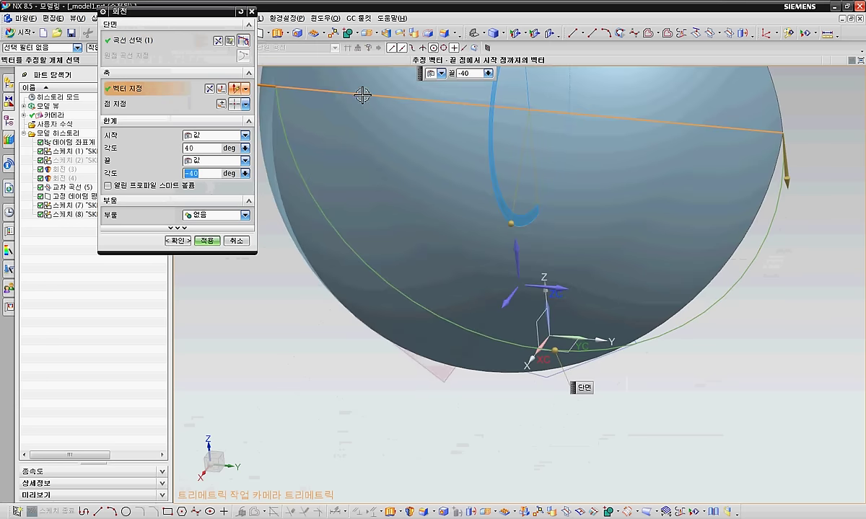
pyautogui.click(215, 174)
pyautogui.write('-40')
pyautogui.press('Return')
pyautogui.moveTo(290, 298); pyautogui.dragTo(278, 333, button='middle')
pyautogui.click(207, 240)
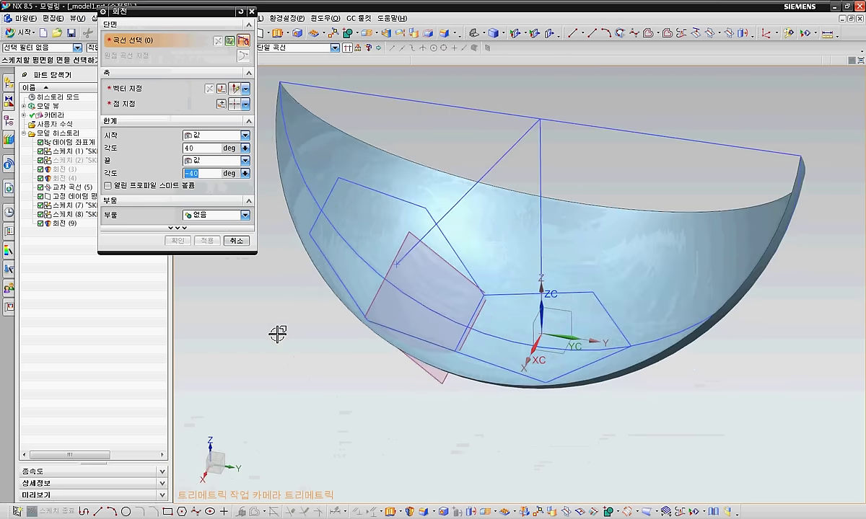
# - Offset the revolved spherical surface 6 mm inward toward the ball's centre and display the model as a wireframe
pyautogui.click(552, 512)
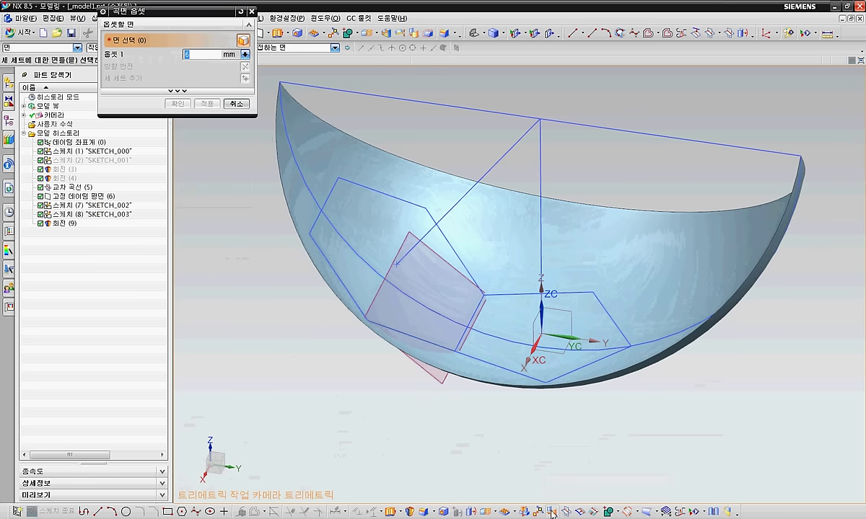
pyautogui.click(648, 272)
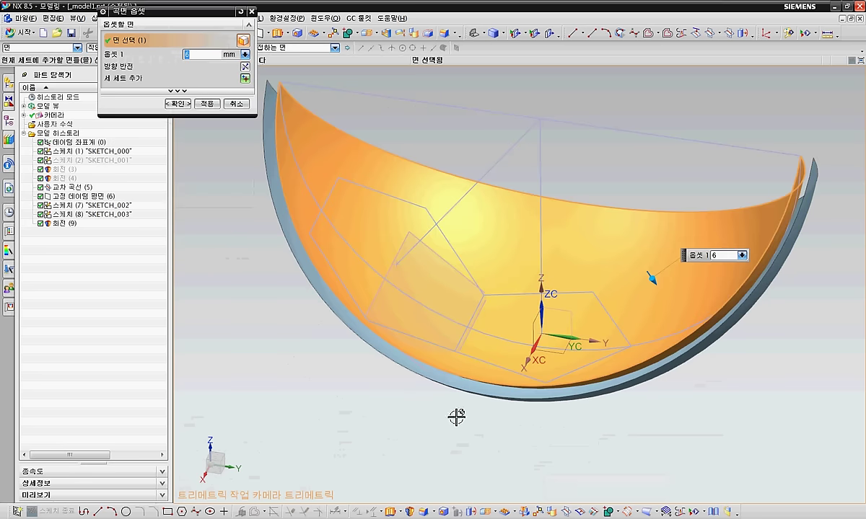
pyautogui.moveTo(380, 413); pyautogui.dragTo(394, 406, button='middle')
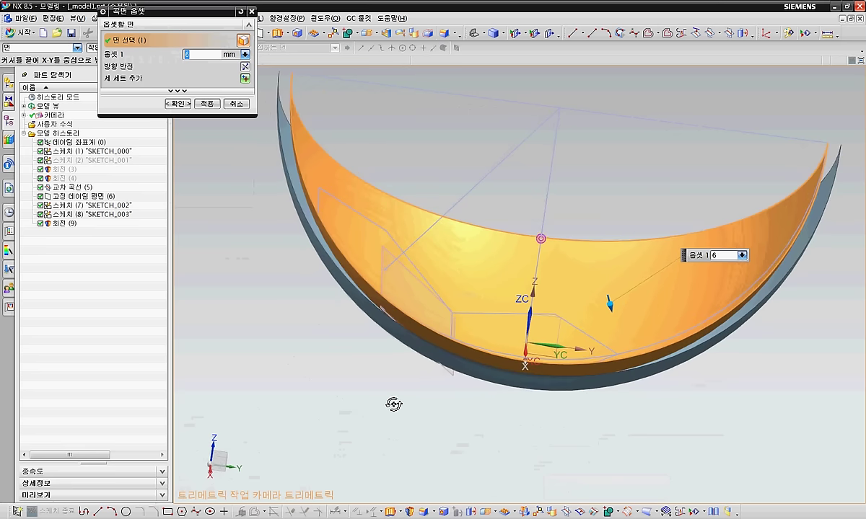
pyautogui.click(244, 66)
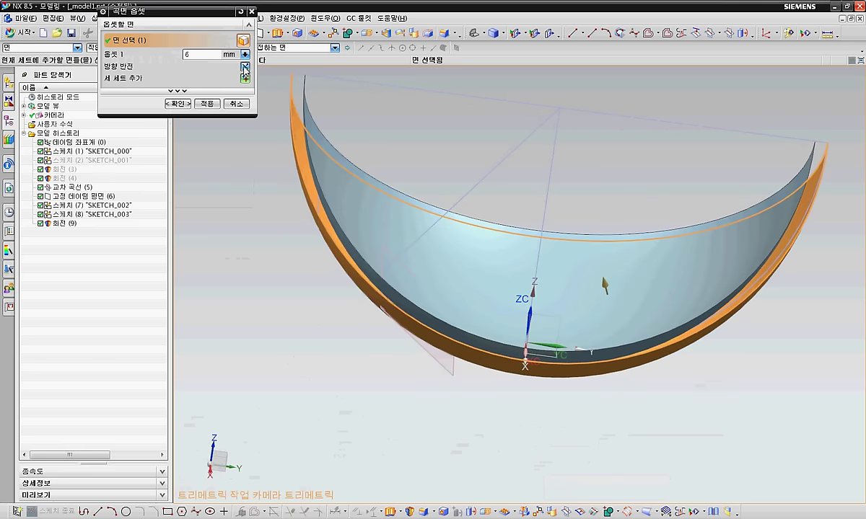
pyautogui.click(198, 55)
pyautogui.click(205, 105)
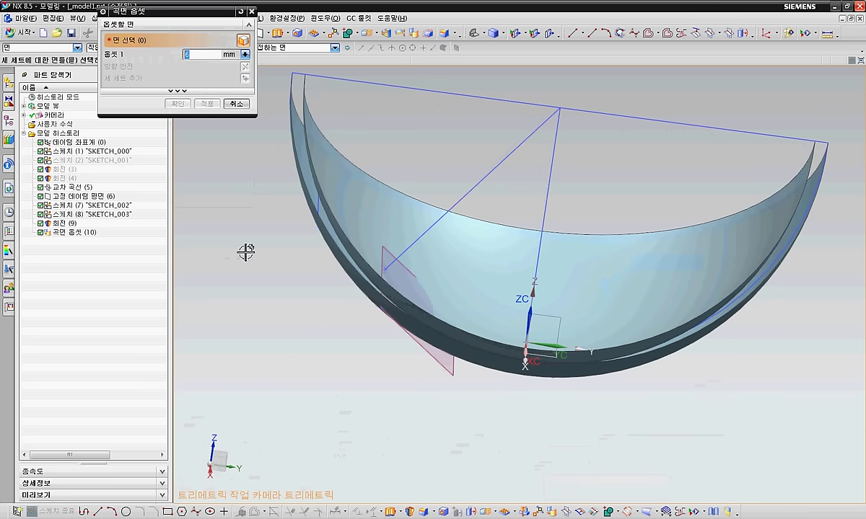
pyautogui.rightClick(303, 362)
pyautogui.click(287, 363)
pyautogui.moveTo(360, 396); pyautogui.dragTo(403, 228, button='middle')
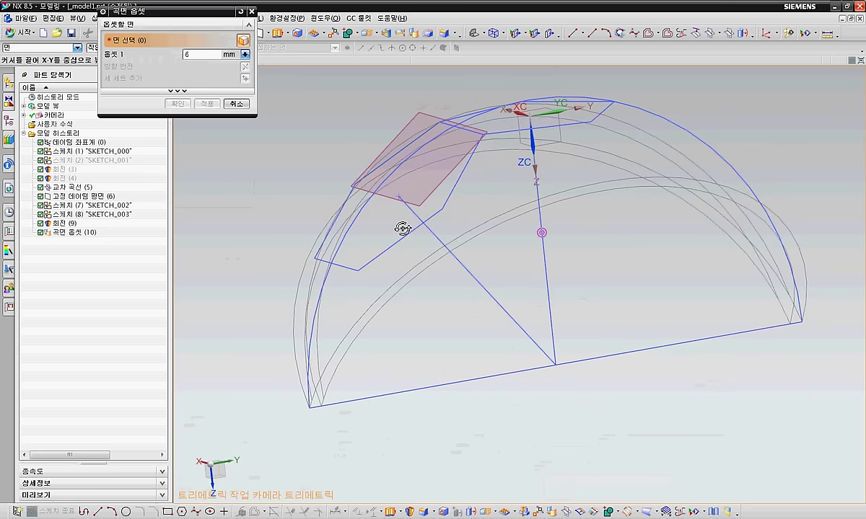
pyautogui.click(237, 104)
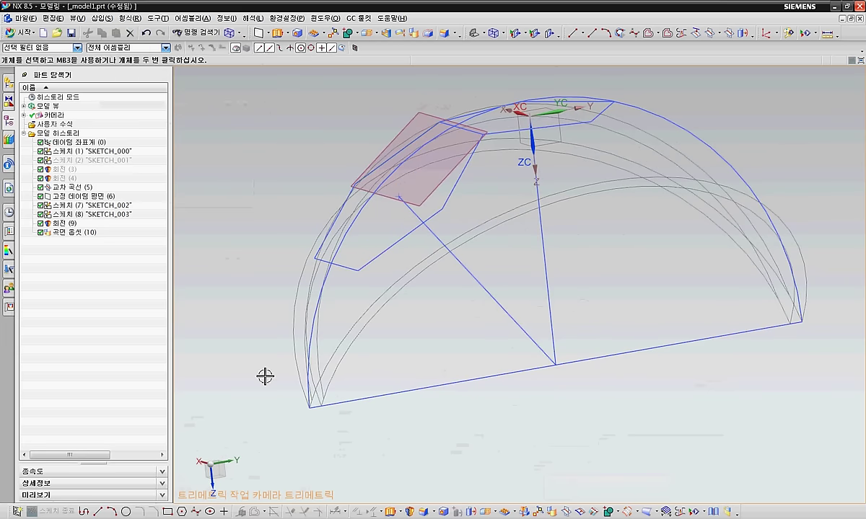
# - Extrude the six hexagon lines as a solid with a symmetric distance of 13 mm
pyautogui.click(391, 512)
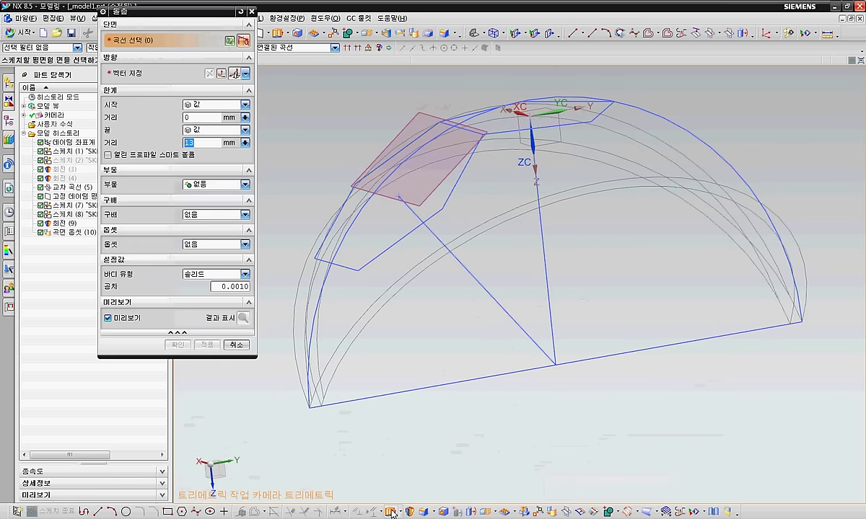
pyautogui.click(348, 269)
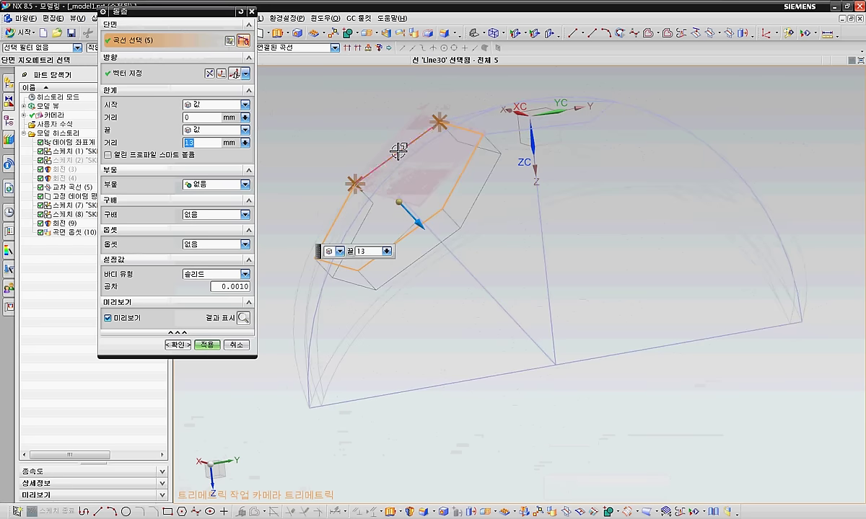
pyautogui.click(397, 152)
pyautogui.click(245, 104)
pyautogui.click(237, 128)
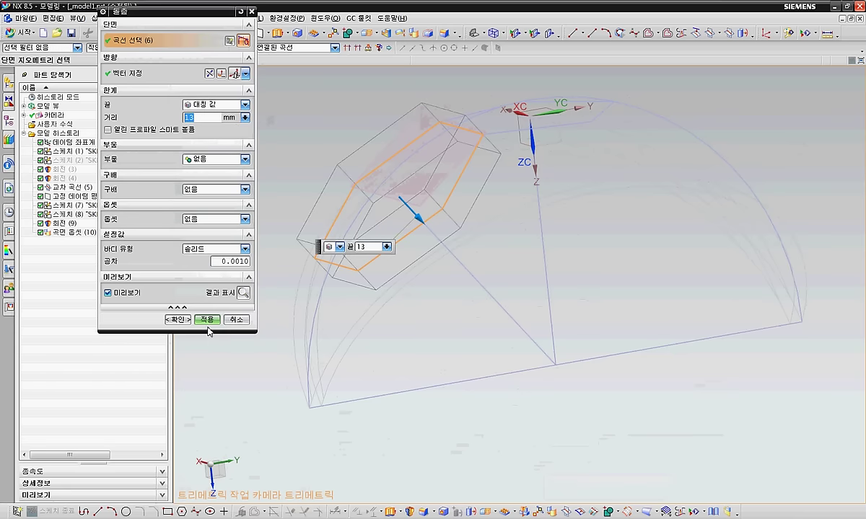
pyautogui.click(207, 319)
# - Extrude the pentagon as a solid with a symmetric distance of 13 mm and return the model to shaded display
pyautogui.moveTo(524, 293); pyautogui.dragTo(564, 205, button='middle')
pyautogui.click(560, 188)
pyautogui.click(235, 104)
pyautogui.click(215, 121)
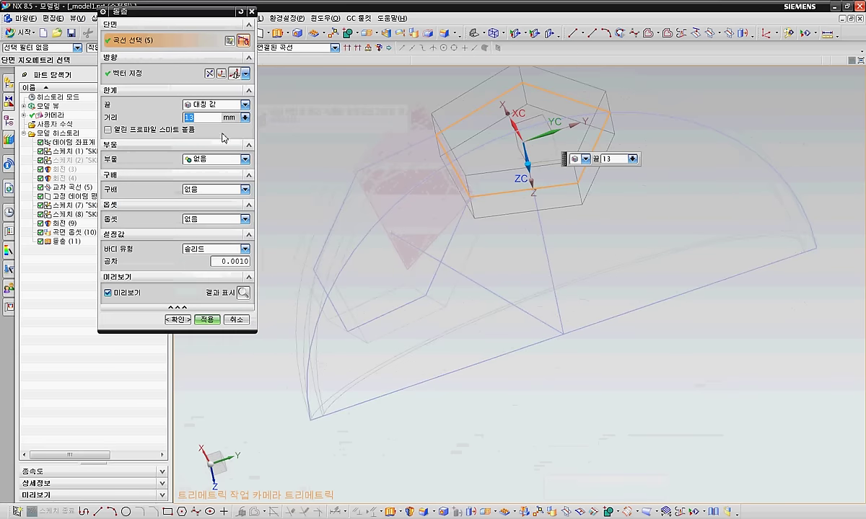
pyautogui.click(207, 319)
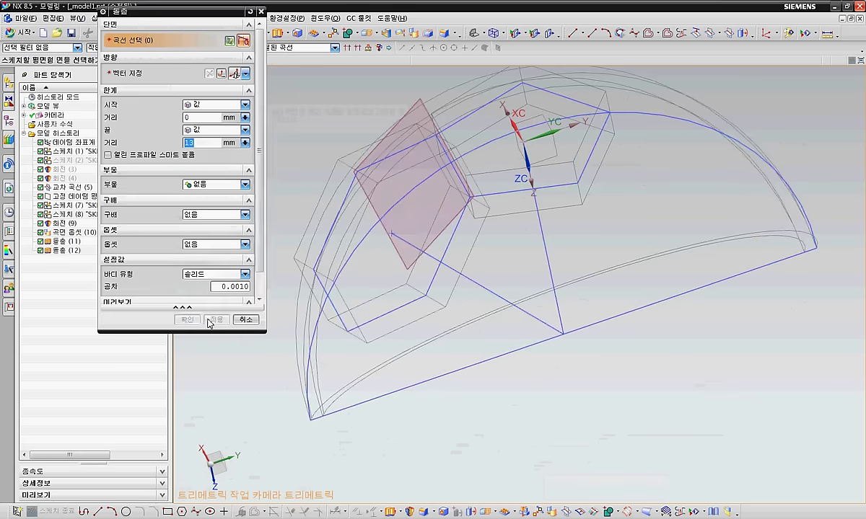
pyautogui.rightClick(240, 355)
pyautogui.click(241, 345)
pyautogui.click(246, 321)
pyautogui.moveTo(427, 377); pyautogui.dragTo(478, 404, button='middle')
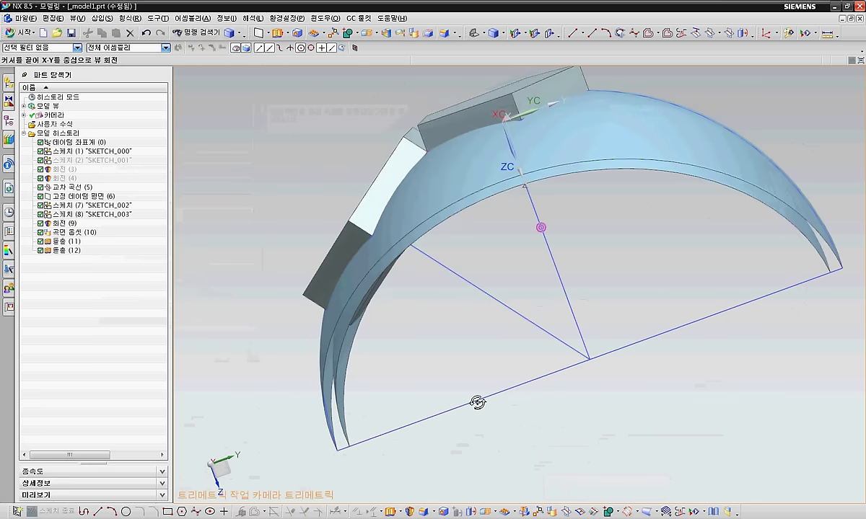
# - Trim the hexagonal solid with the outer revolved surface, keeping the portion on the ball's inner side
pyautogui.click(485, 512)
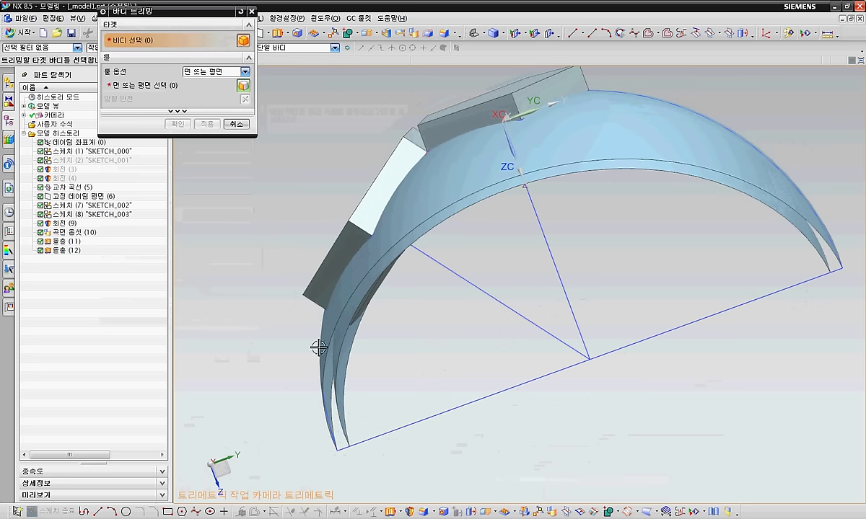
pyautogui.click(353, 217)
pyautogui.moveTo(450, 350); pyautogui.dragTo(467, 356, button='middle')
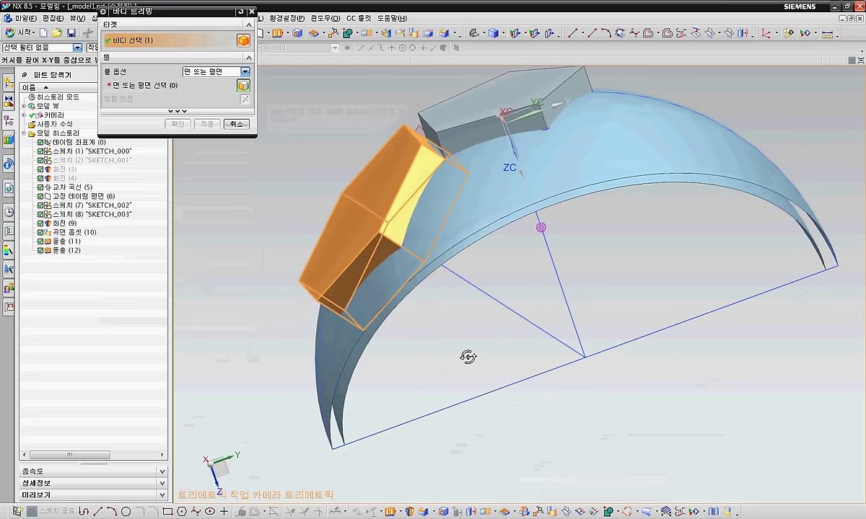
pyautogui.click(155, 86)
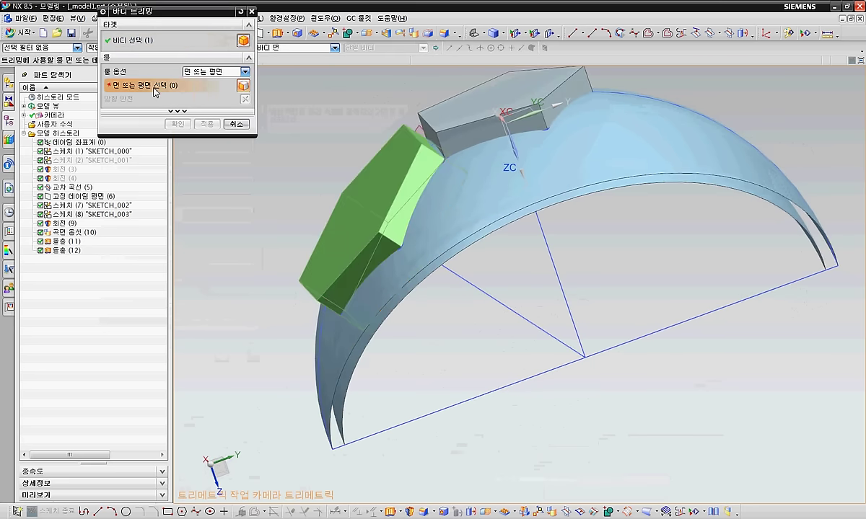
pyautogui.click(329, 355)
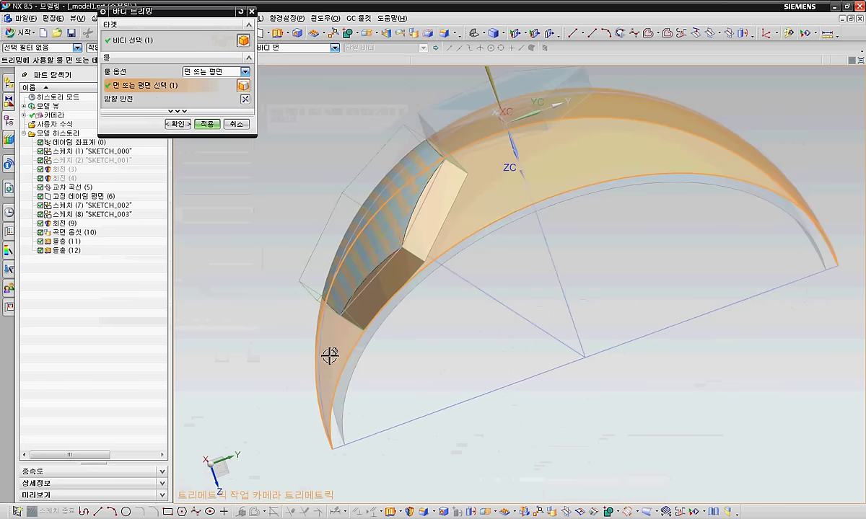
pyautogui.click(204, 124)
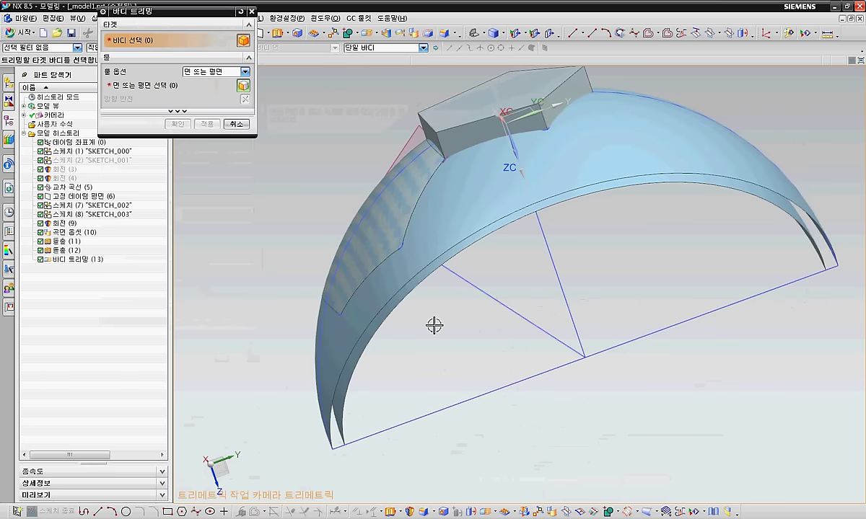
# - Trim the pentagonal solid with the outer revolved surface, removing the material outside the sphere
pyautogui.click(534, 88)
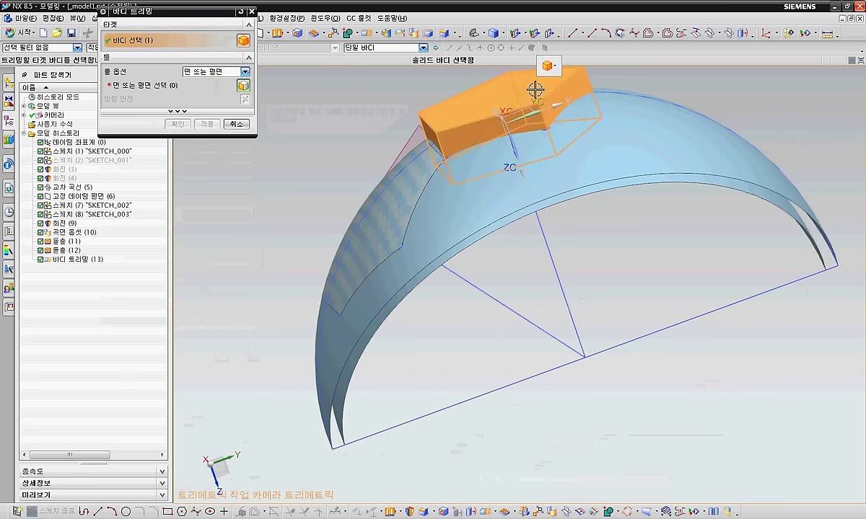
pyautogui.click(195, 87)
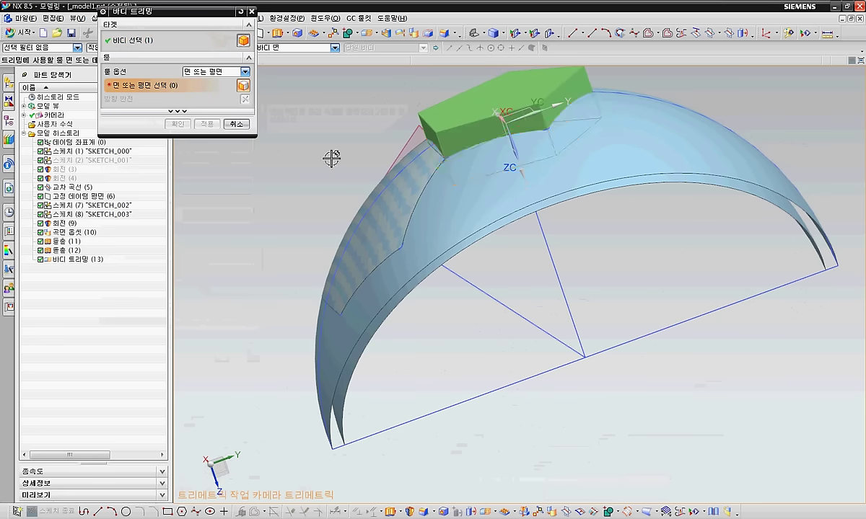
pyautogui.click(466, 210)
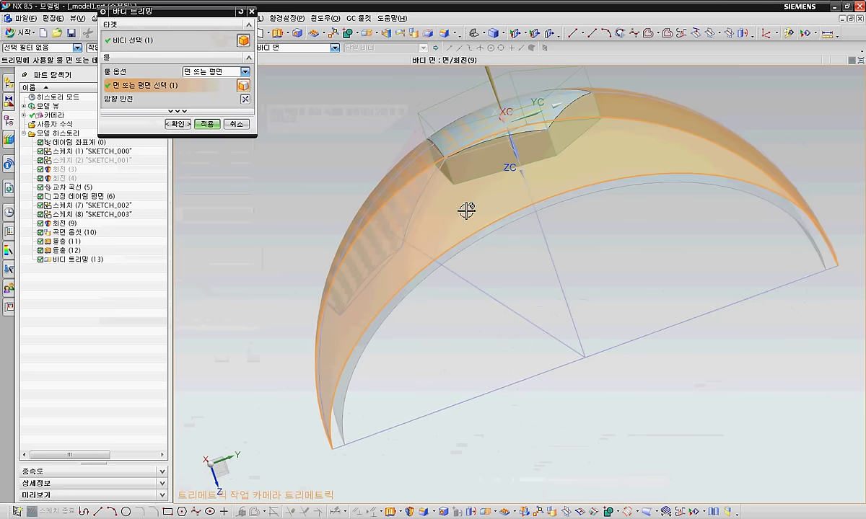
pyautogui.click(207, 124)
# - Trim the hexagonal solid with the inner offset surface, reversing the direction to remove the material nearer the ball's centre
pyautogui.moveTo(563, 408); pyautogui.dragTo(541, 422, button='middle')
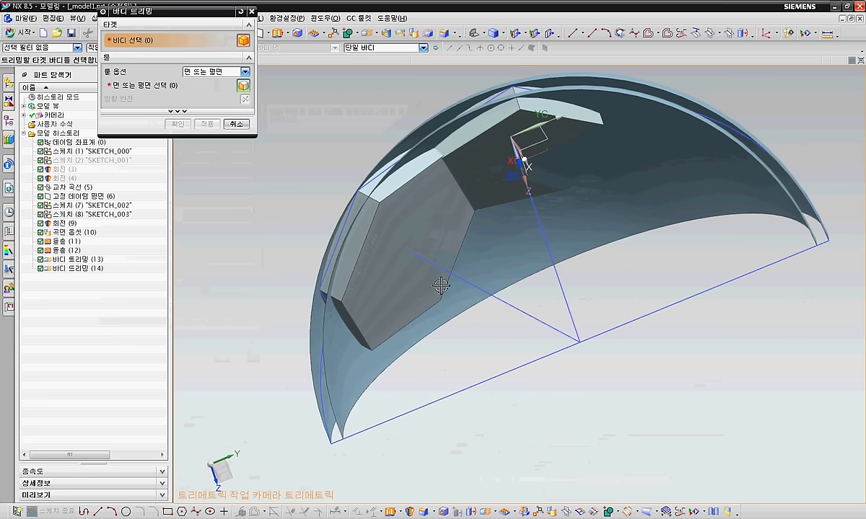
pyautogui.click(436, 209)
pyautogui.click(161, 91)
pyautogui.click(318, 329)
pyautogui.click(246, 99)
pyautogui.click(204, 125)
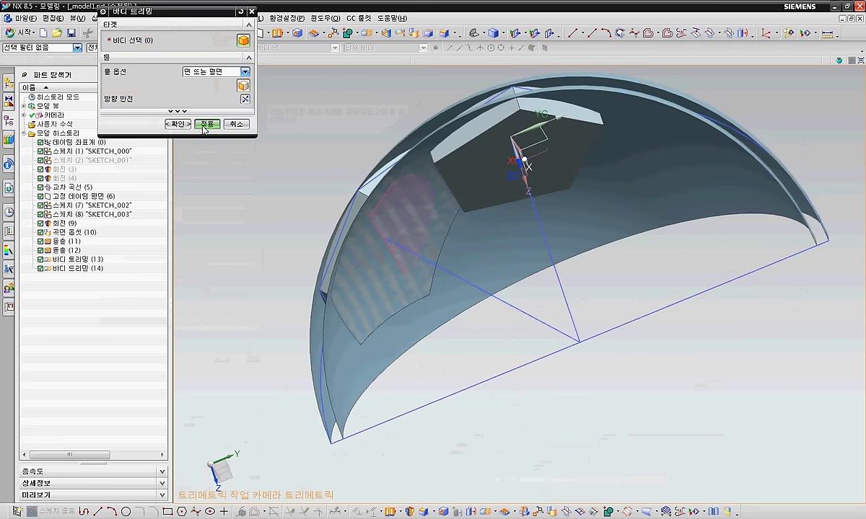
# - Trim the pentagonal solid with the inner offset surface, reversing the direction to keep the shell portion between both surfaces
pyautogui.click(472, 151)
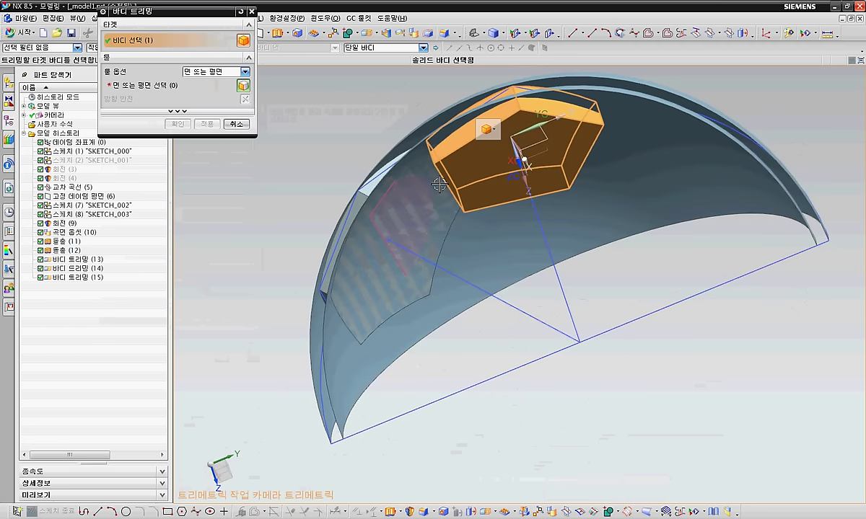
pyautogui.click(173, 89)
pyautogui.click(506, 248)
pyautogui.click(551, 251)
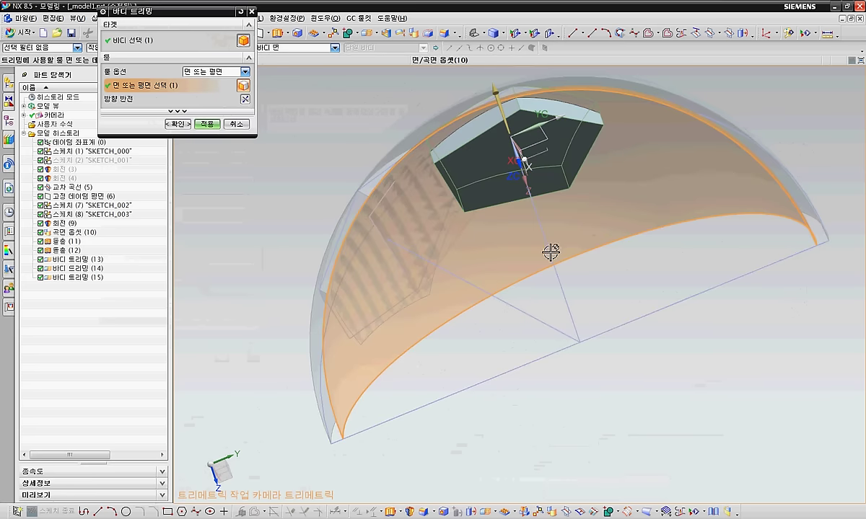
pyautogui.click(244, 100)
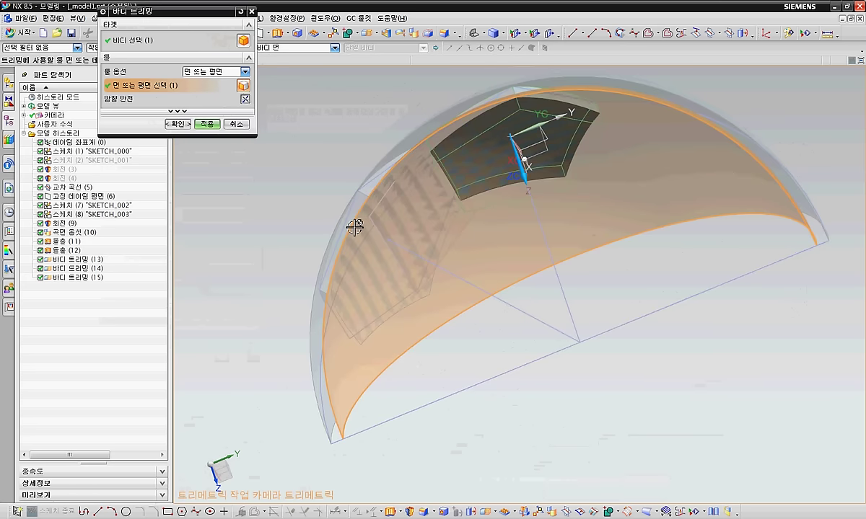
pyautogui.click(212, 127)
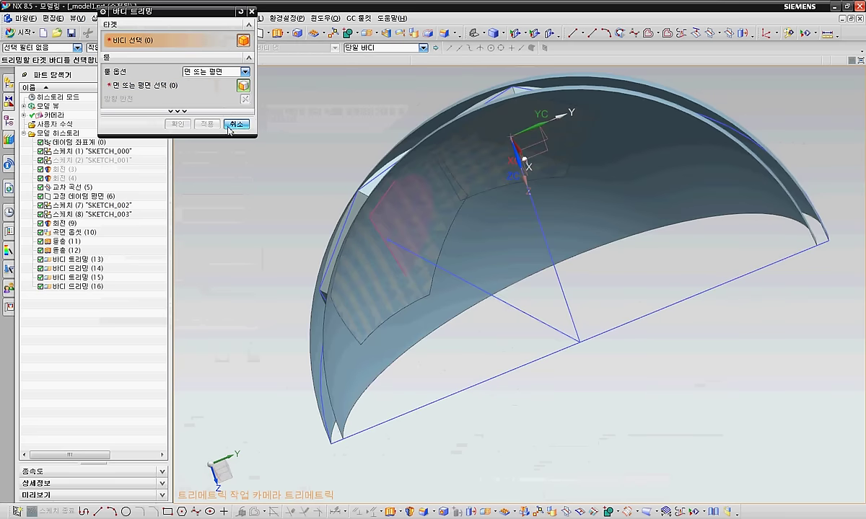
pyautogui.click(237, 125)
# - Hide the inner offset surface, the outer revolved surface and the fixed datum plane, leaving the two panels and sketches
pyautogui.rightClick(354, 355)
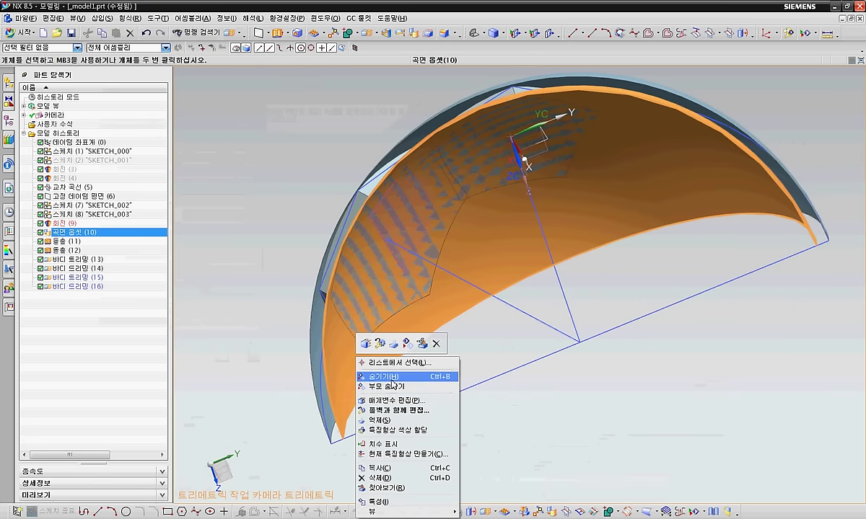
pyautogui.click(392, 380)
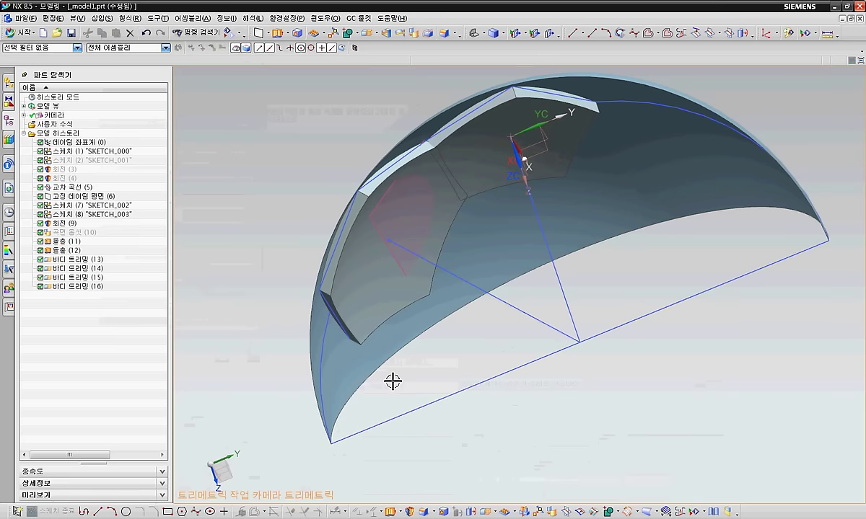
pyautogui.rightClick(366, 376)
pyautogui.click(414, 389)
pyautogui.moveTo(491, 357); pyautogui.dragTo(527, 385, button='middle')
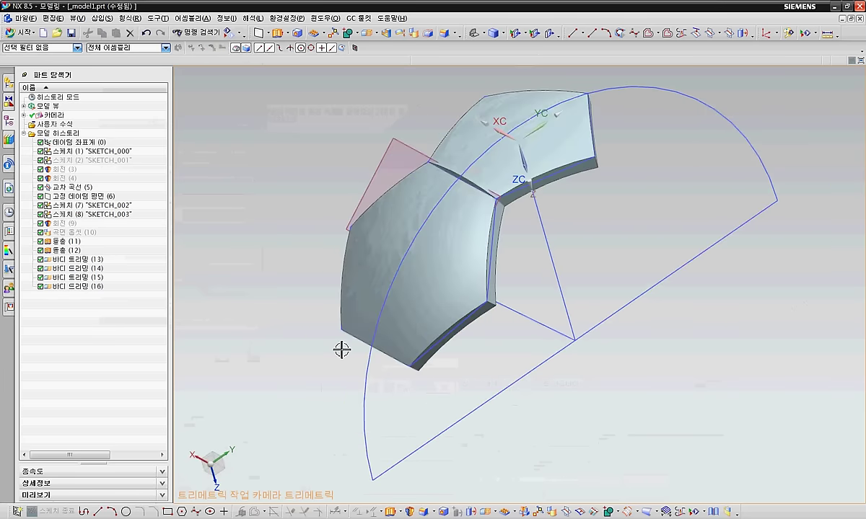
pyautogui.rightClick(388, 160)
pyautogui.click(554, 356)
pyautogui.moveTo(555, 356); pyautogui.dragTo(543, 371, button='middle')
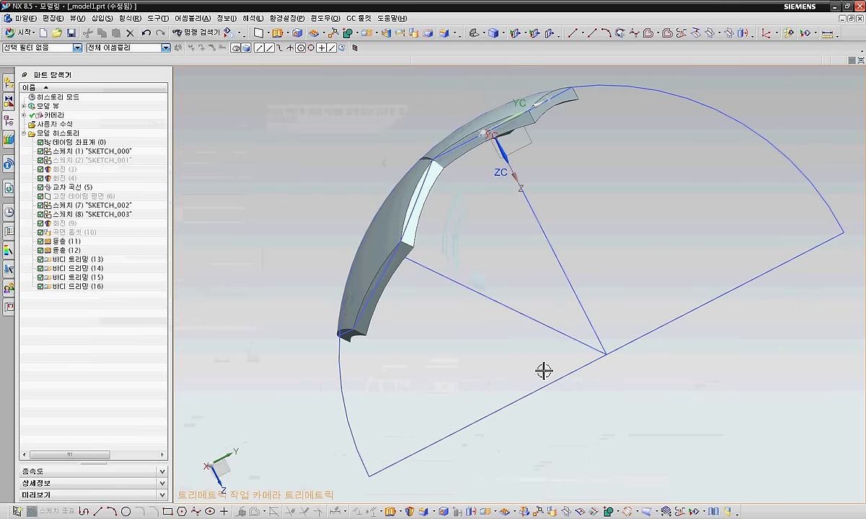
# - Draw an associative line from the ball's centre to the midpoint of the hexagon's side edge next to the pentagon
pyautogui.click(572, 34)
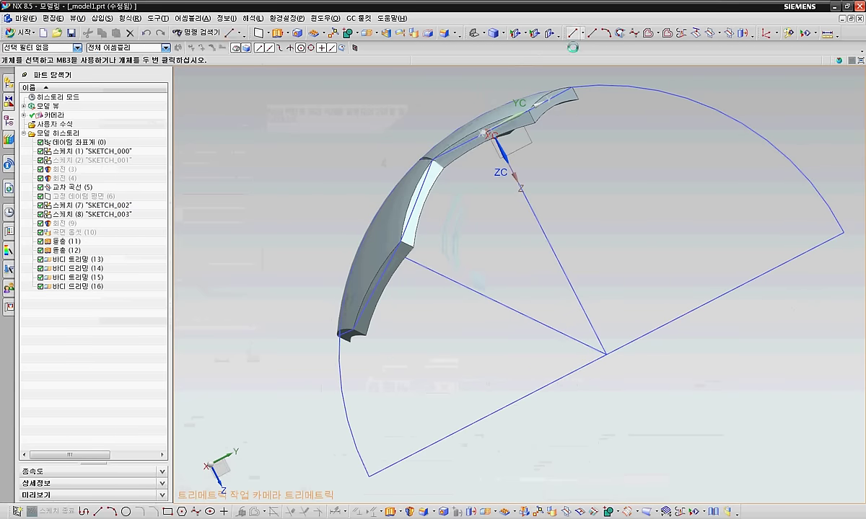
pyautogui.click(607, 355)
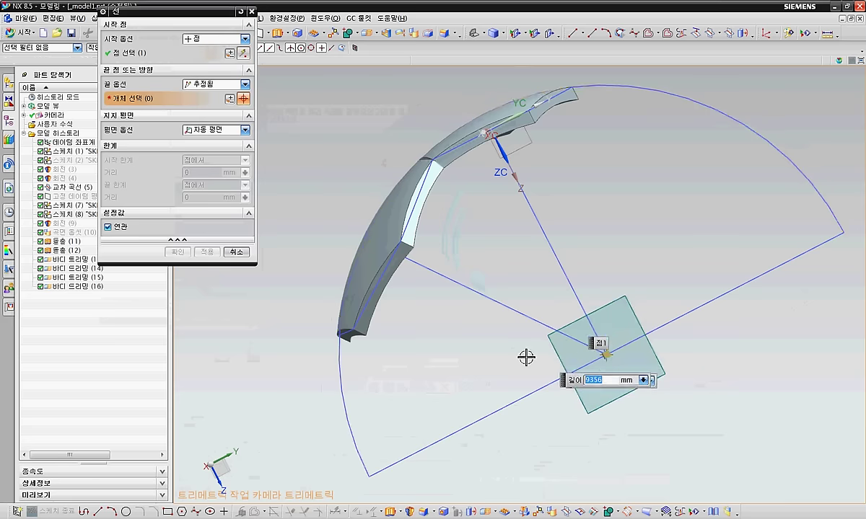
pyautogui.moveTo(485, 396); pyautogui.dragTo(477, 362, button='middle')
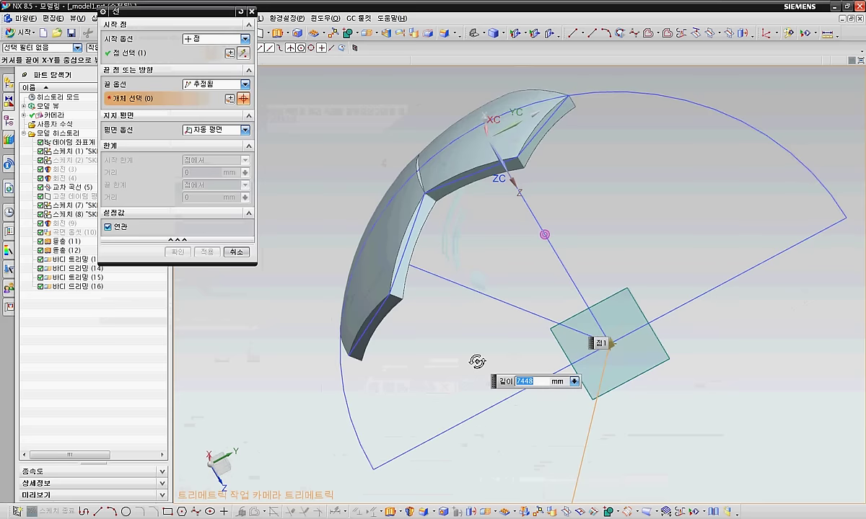
pyautogui.click(407, 243)
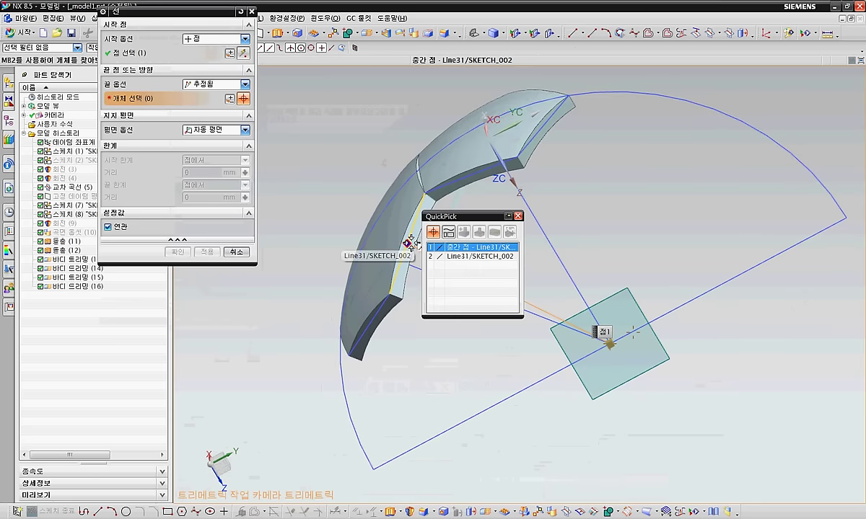
pyautogui.click(453, 246)
pyautogui.click(208, 267)
# - Draw a second associative line from the ball's centre to the midpoint of the hexagon edge opposite the pentagon
pyautogui.moveTo(414, 345); pyautogui.dragTo(434, 314, button='middle')
pyautogui.click(602, 354)
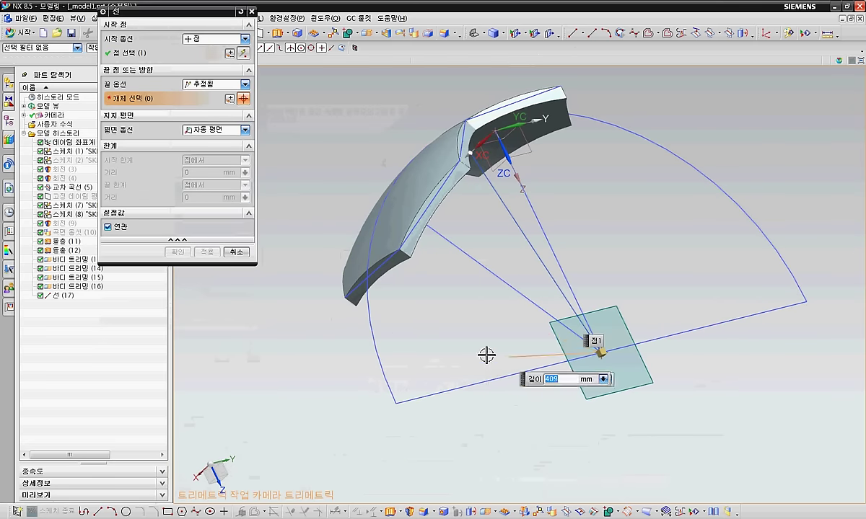
pyautogui.click(374, 274)
pyautogui.click(422, 285)
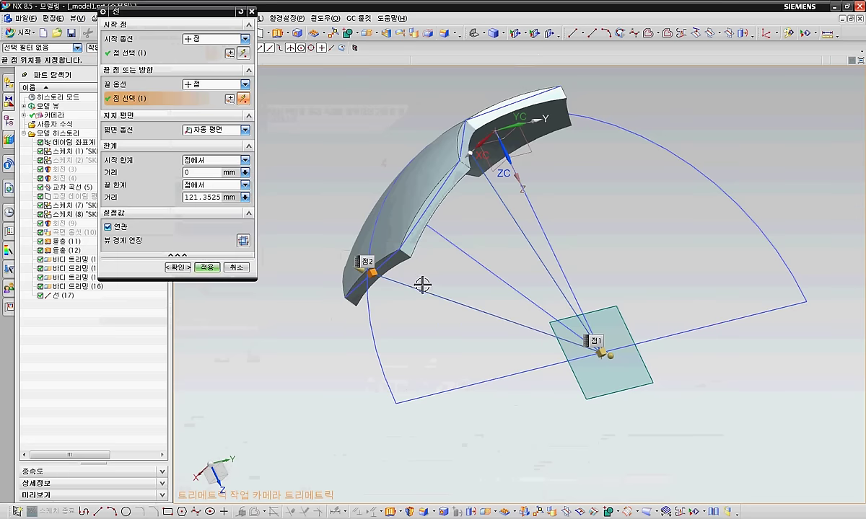
pyautogui.click(208, 268)
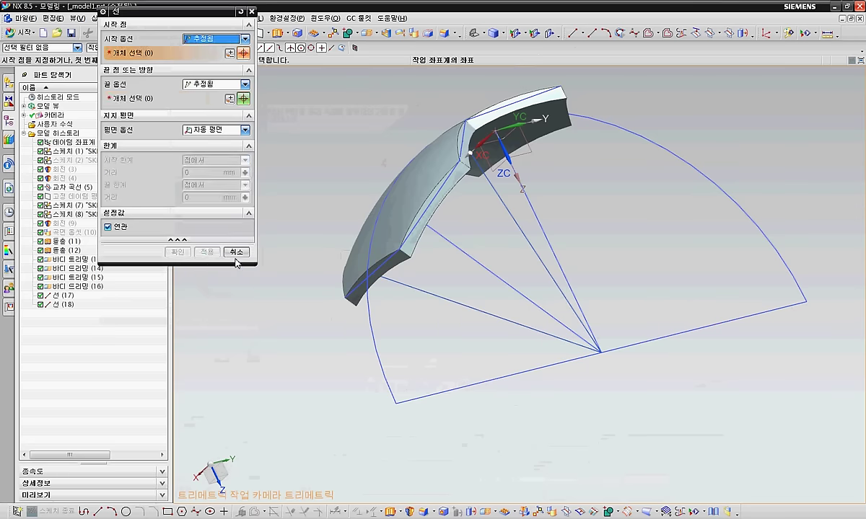
pyautogui.click(235, 252)
# - Create a datum plane through two lines: the second centre line and the hexagon sketch edge opposite the pentagon
pyautogui.moveTo(303, 357)
pyautogui.mouseDown(button='middle')
pyautogui.moveTo(307, 381)
pyautogui.moveTo(379, 411)
pyautogui.moveTo(309, 356)
pyautogui.mouseUp(button='middle')
pyautogui.click(258, 33)
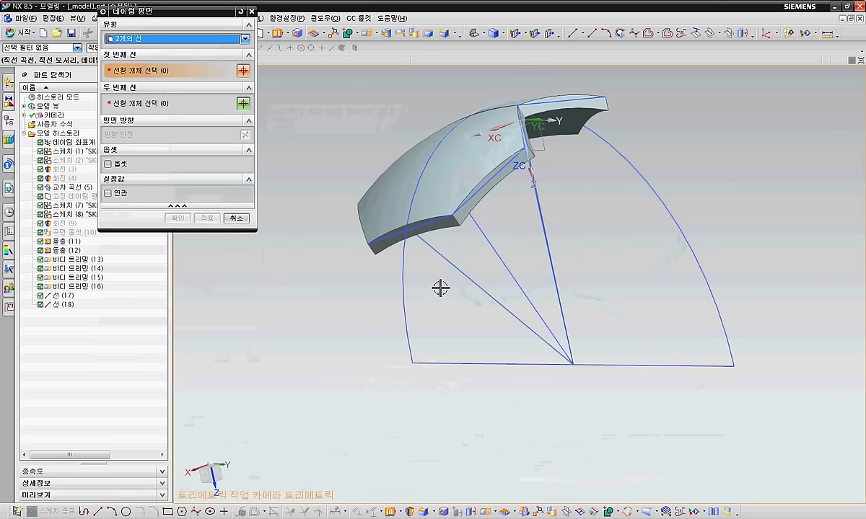
pyautogui.click(455, 268)
pyautogui.click(424, 228)
pyautogui.click(208, 234)
# - Define a Curve and Point datum plane at the midpoint of the hexagon's side edge next to the pentagon, normal to that edge
pyautogui.moveTo(326, 316); pyautogui.dragTo(300, 361, button='middle')
pyautogui.click(245, 39)
pyautogui.click(205, 87)
pyautogui.click(465, 206)
pyautogui.moveTo(603, 236)
pyautogui.mouseDown(button='middle')
pyautogui.moveTo(609, 245)
pyautogui.moveTo(597, 259)
pyautogui.moveTo(587, 239)
pyautogui.mouseUp(button='middle')
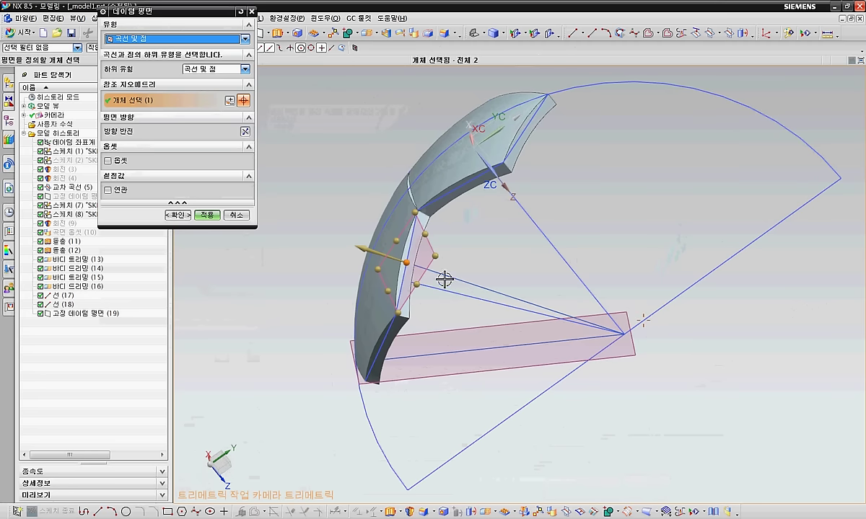
pyautogui.click(411, 248)
pyautogui.moveTo(526, 269); pyautogui.dragTo(535, 251, button='middle')
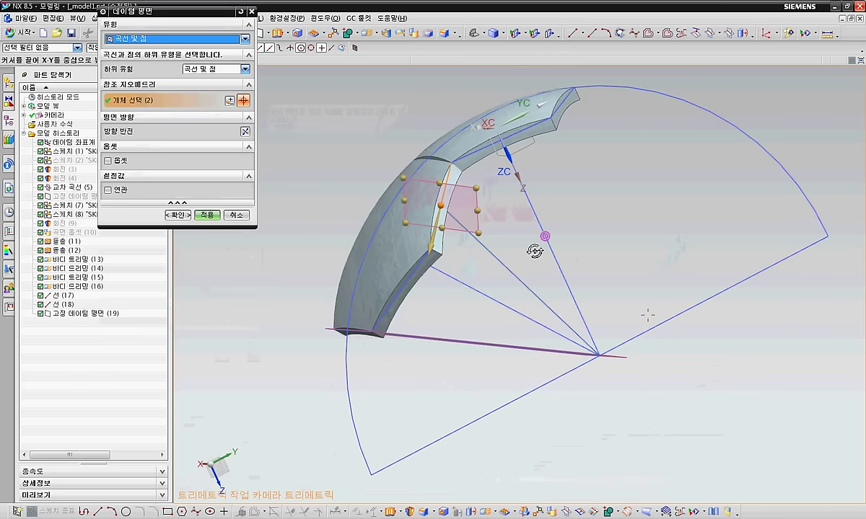